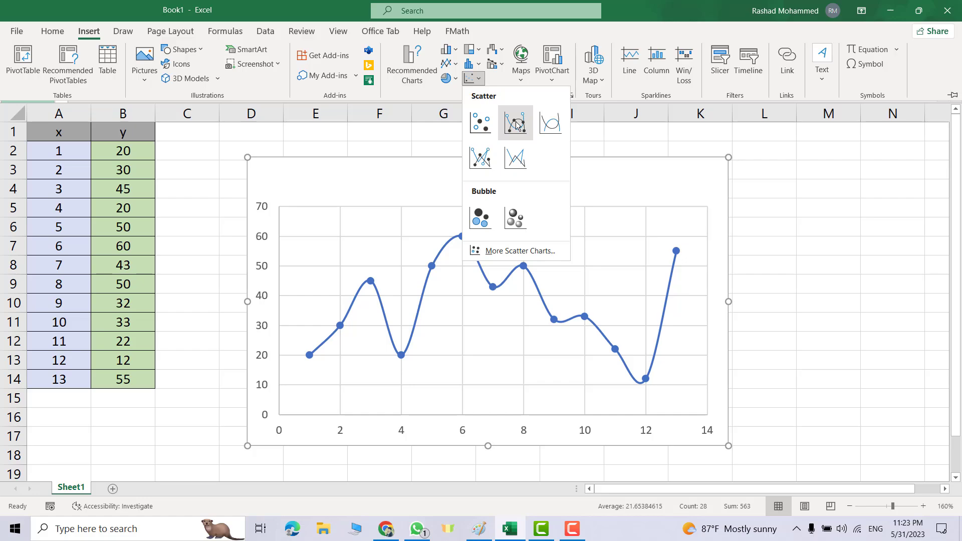
# Insert a scatter chart with smooth lines and markers for the x and y data and reposition it on the sheet.
pyautogui.click(516, 124)
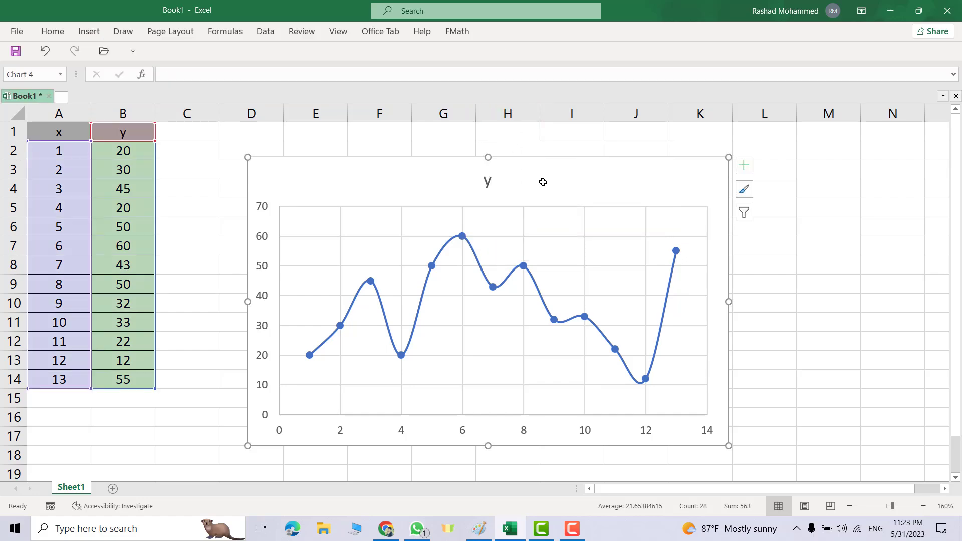
pyautogui.moveTo(544, 182); pyautogui.dragTo(594, 173)
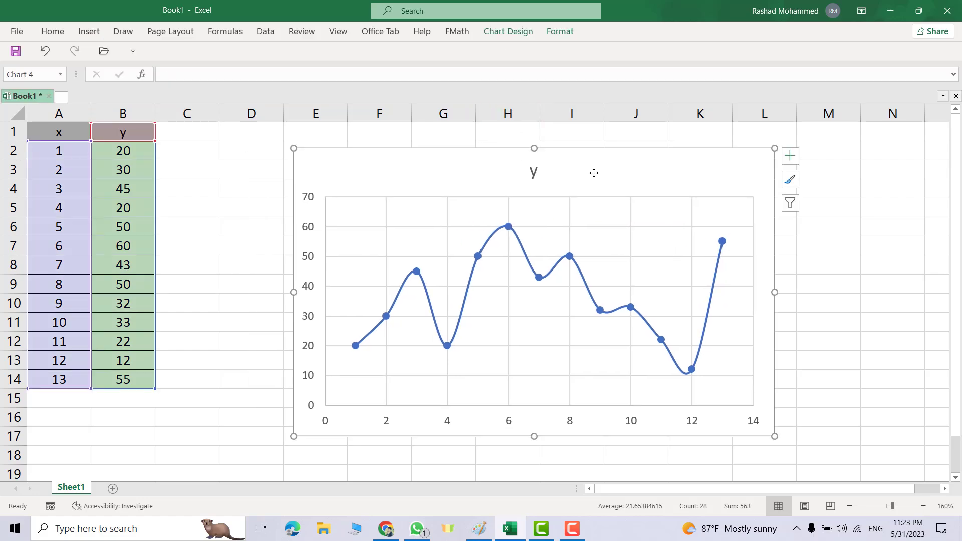
# Add axis titles to the chart and try switching its gridlines and legend on and off.
pyautogui.click(797, 157)
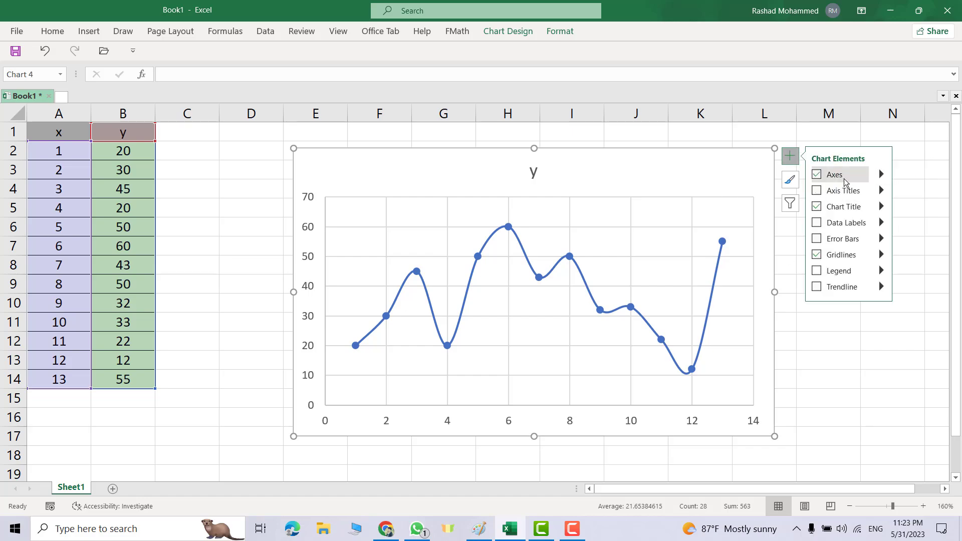
pyautogui.click(818, 192)
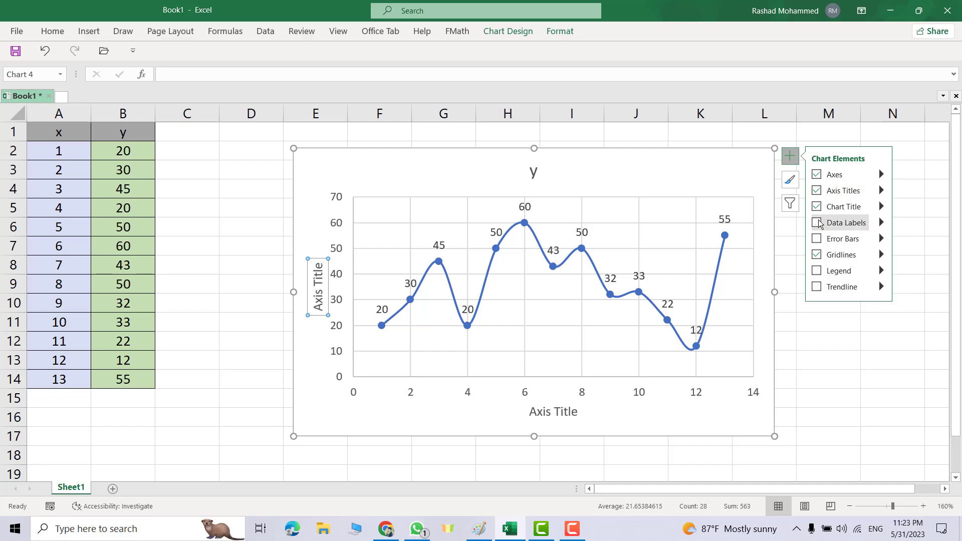
pyautogui.click(818, 255)
pyautogui.click(818, 254)
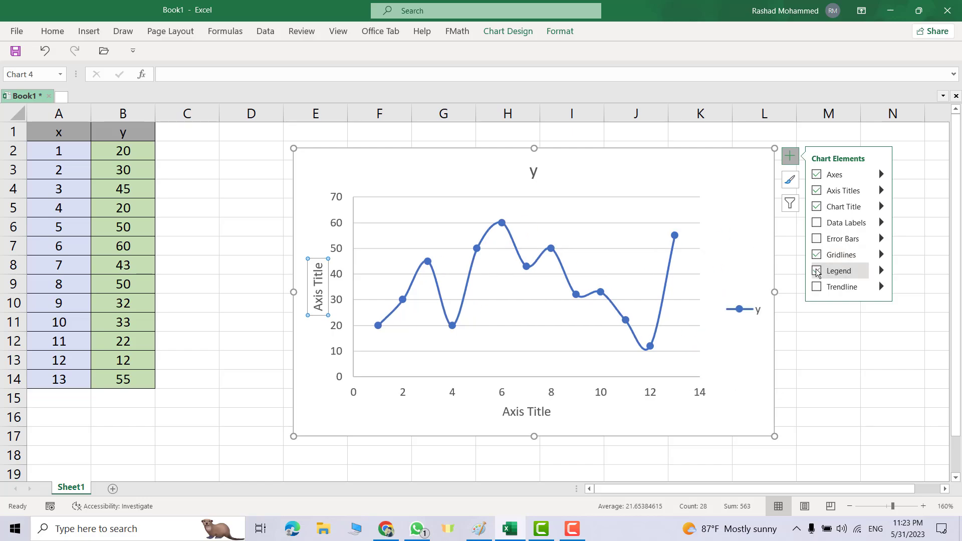
pyautogui.click(816, 271)
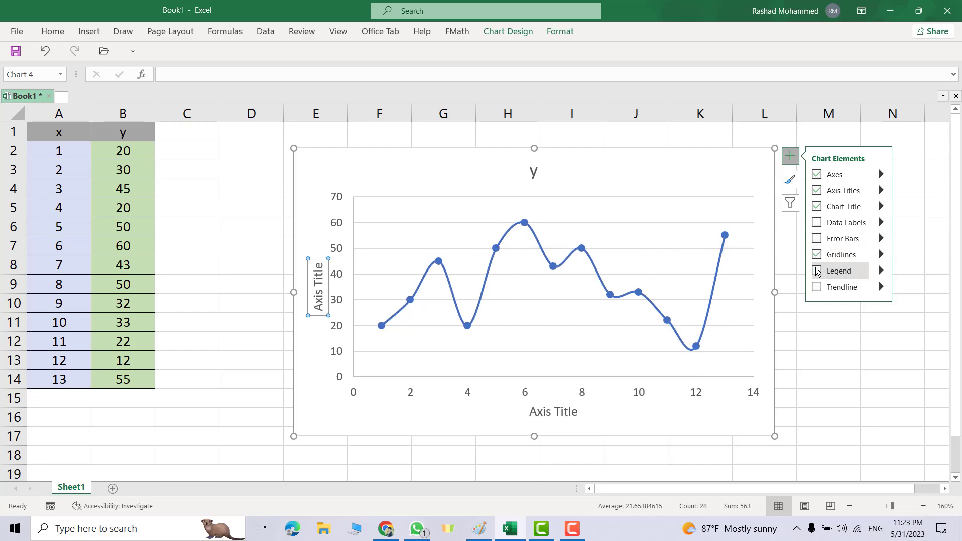
# Add major gridlines to the chart's horizontal axis.
pyautogui.click(633, 415)
pyautogui.click(658, 390)
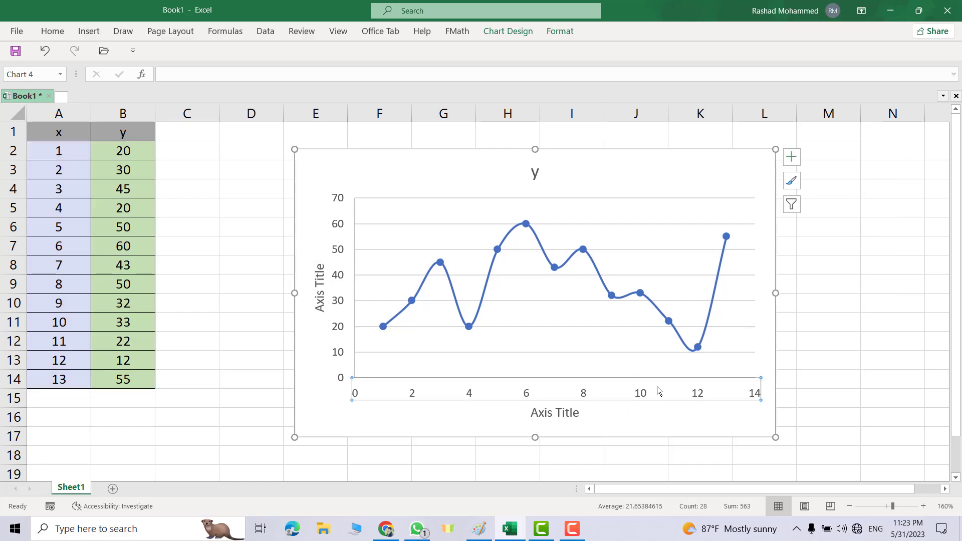
pyautogui.moveTo(631, 391); pyautogui.dragTo(633, 390)
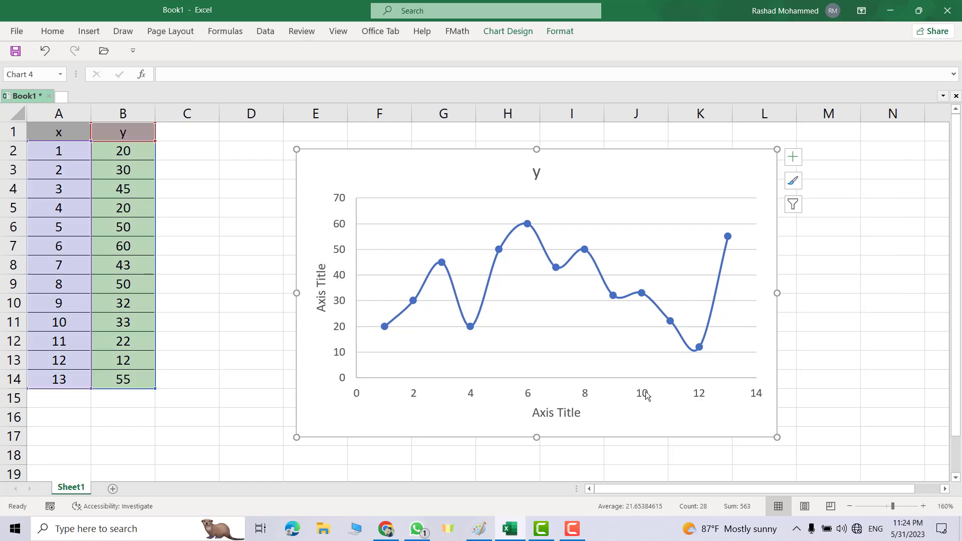
pyautogui.click(646, 397)
pyautogui.rightClick(649, 392)
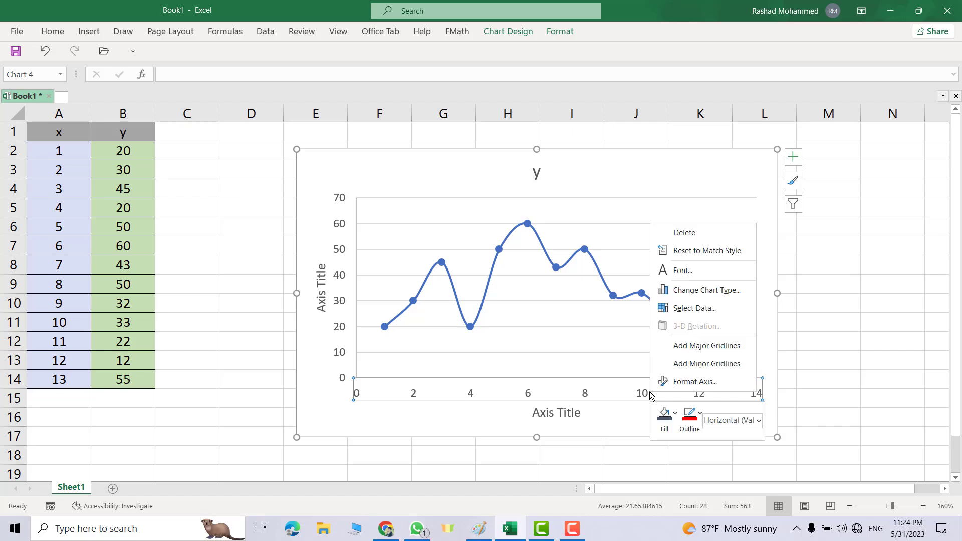
pyautogui.click(701, 344)
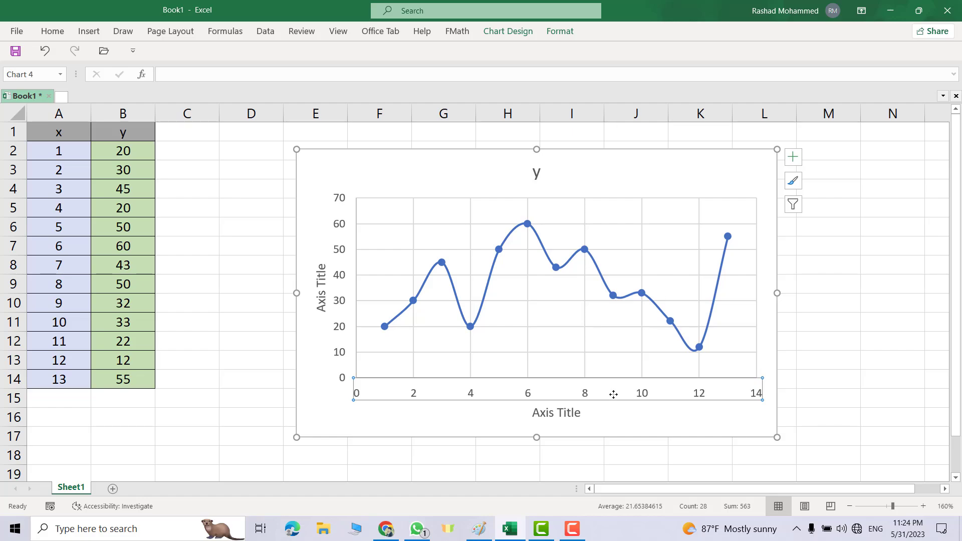
# Format the horizontal axis's major gridlines as black lines with a width of 1 pt.
pyautogui.rightClick(645, 394)
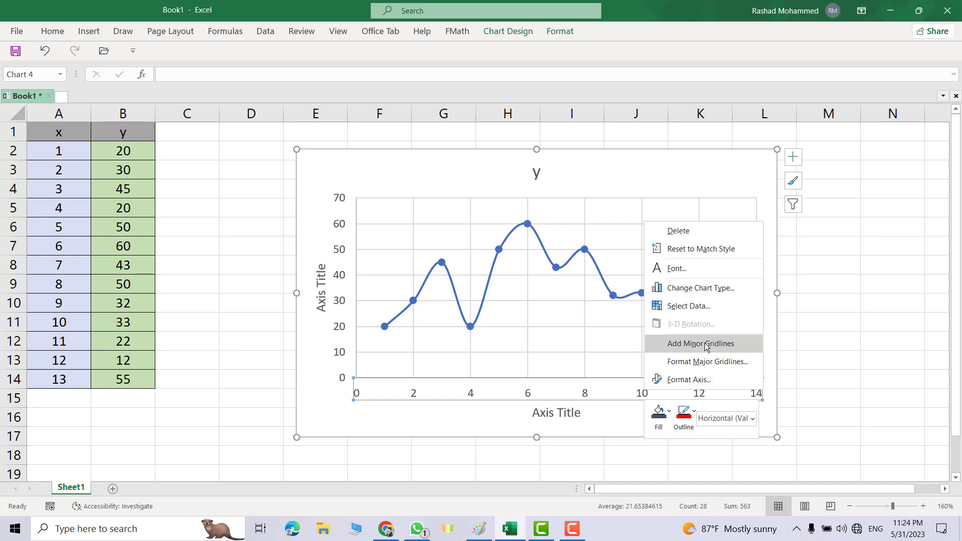
pyautogui.click(702, 362)
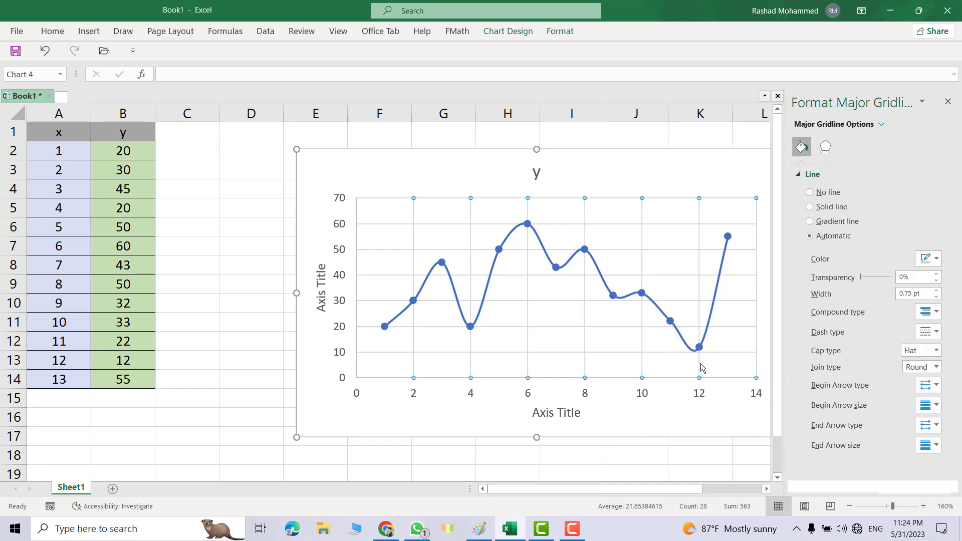
pyautogui.click(936, 260)
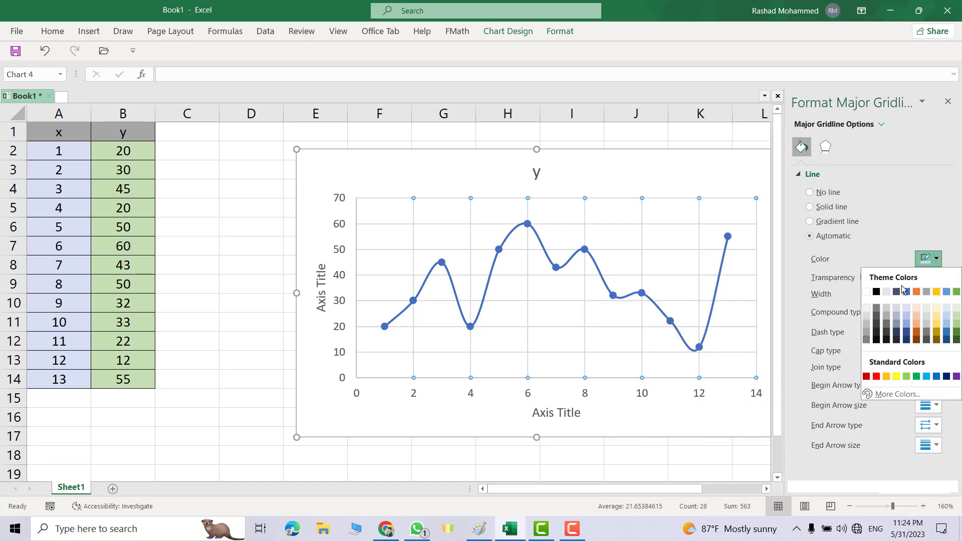
pyautogui.click(876, 292)
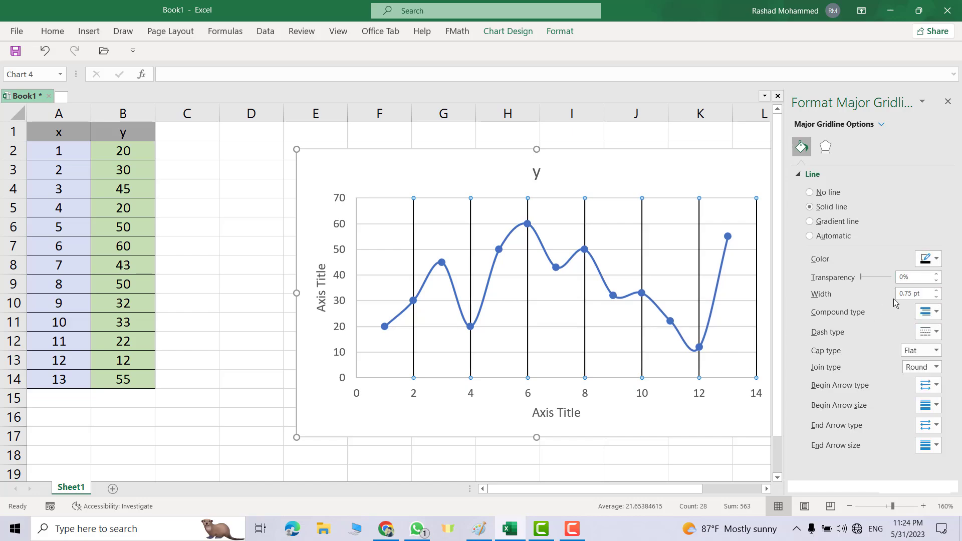
pyautogui.click(936, 291)
pyautogui.click(936, 291)
pyautogui.click(937, 291)
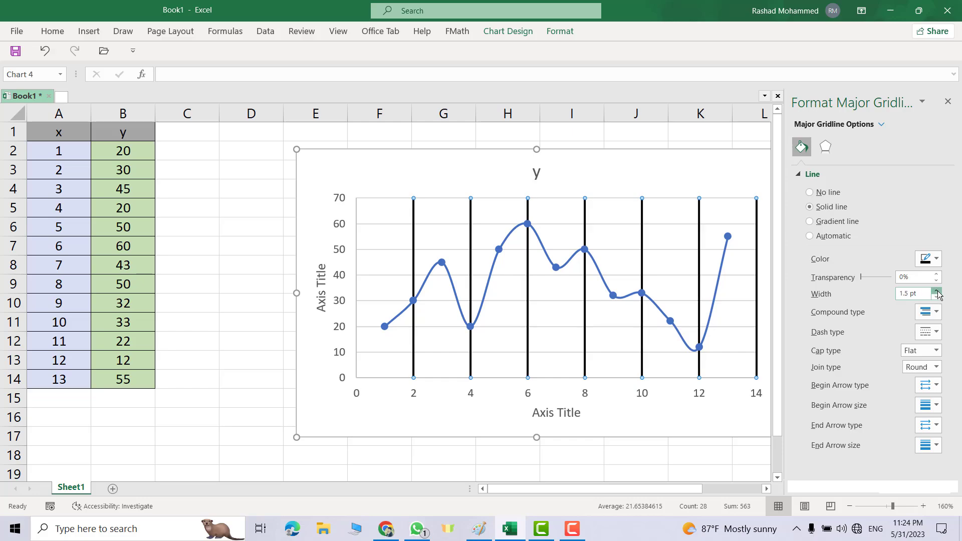
pyautogui.click(936, 291)
pyautogui.click(936, 297)
pyautogui.click(937, 297)
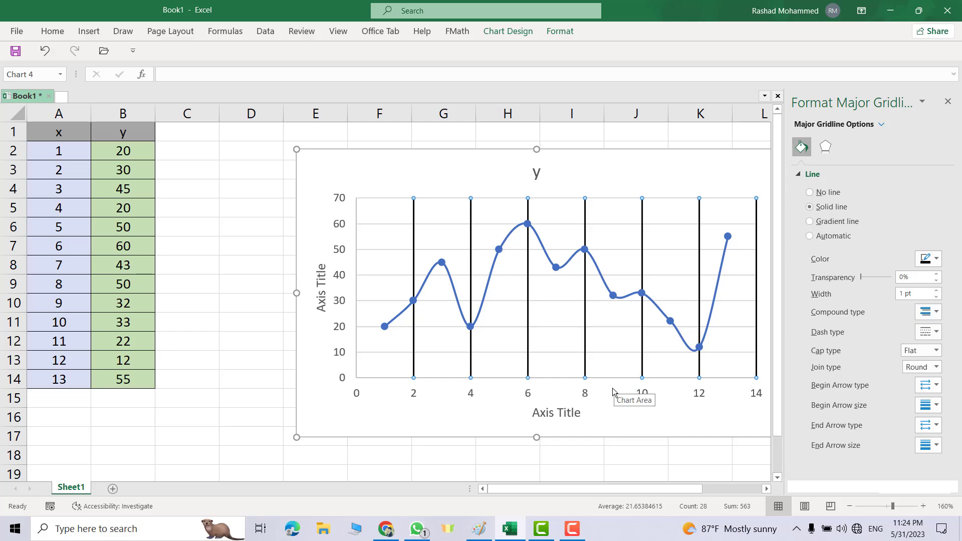
# Add minor gridlines to the chart's horizontal axis.
pyautogui.click(553, 400)
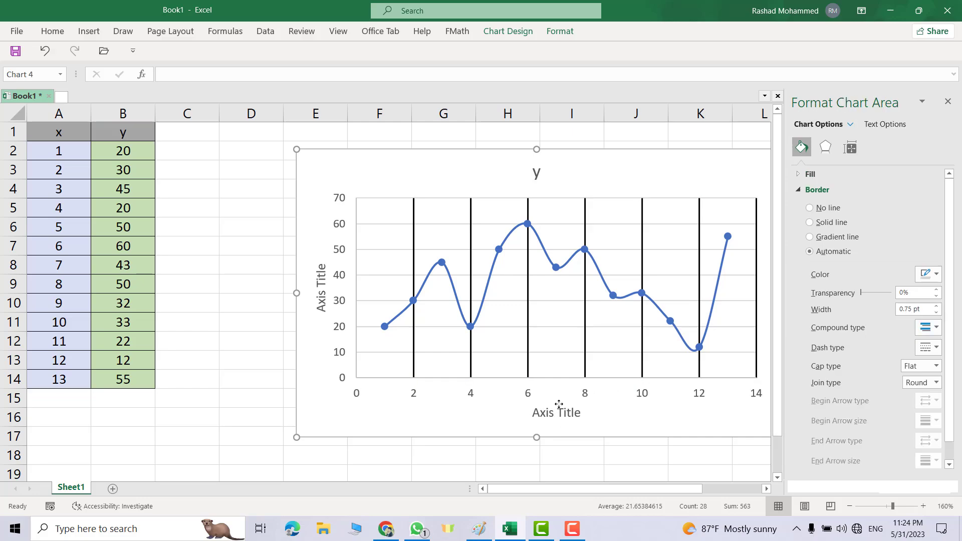
pyautogui.click(587, 396)
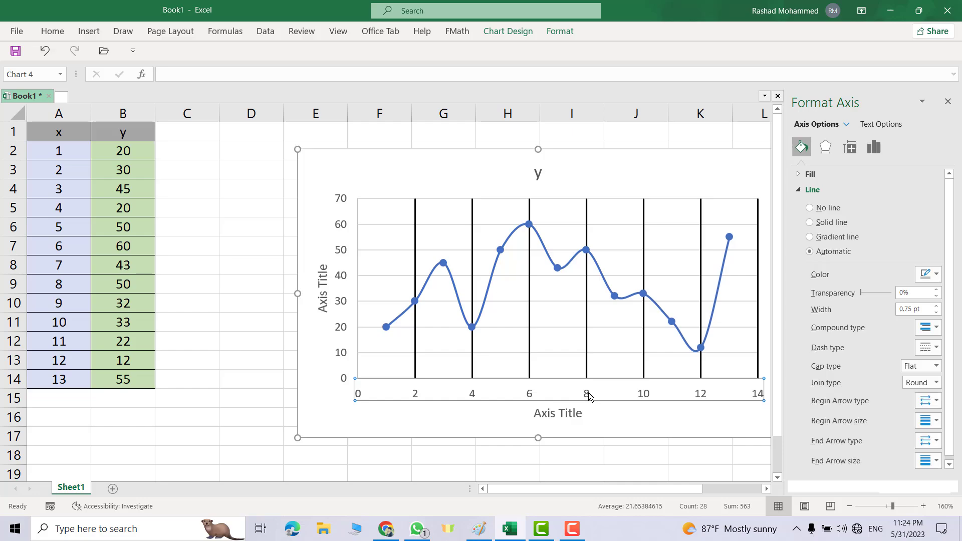
pyautogui.rightClick(588, 396)
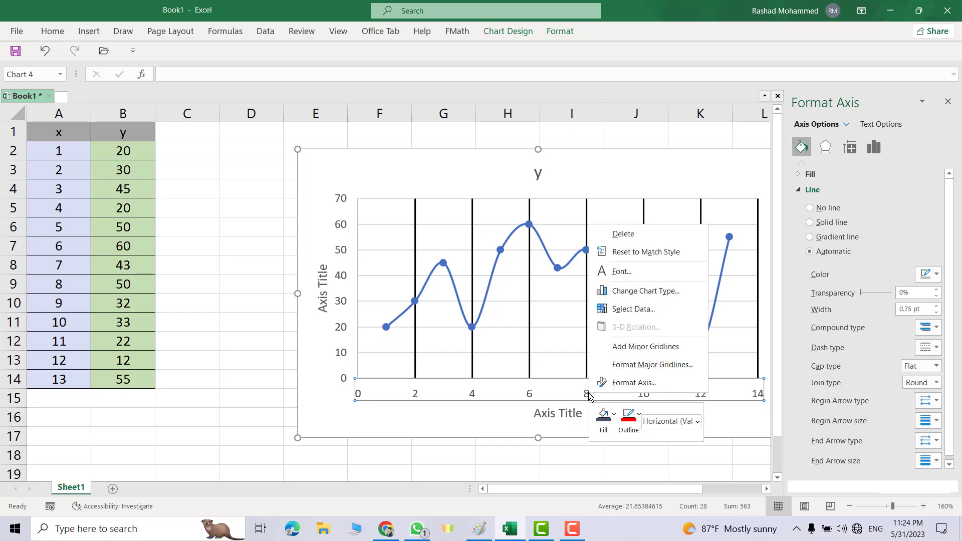
pyautogui.click(645, 347)
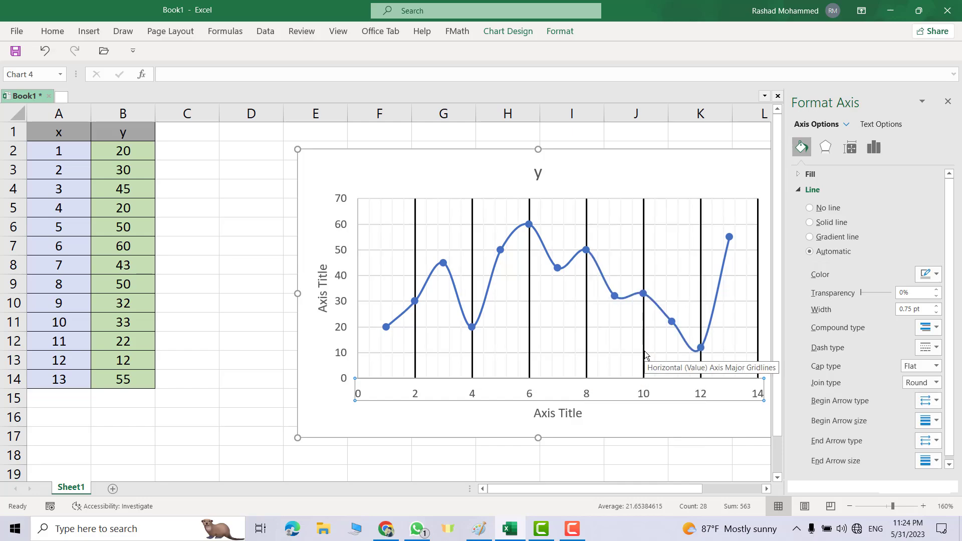
# Format the horizontal axis's minor gridlines as gray lines with a width of 1 pt.
pyautogui.rightClick(587, 395)
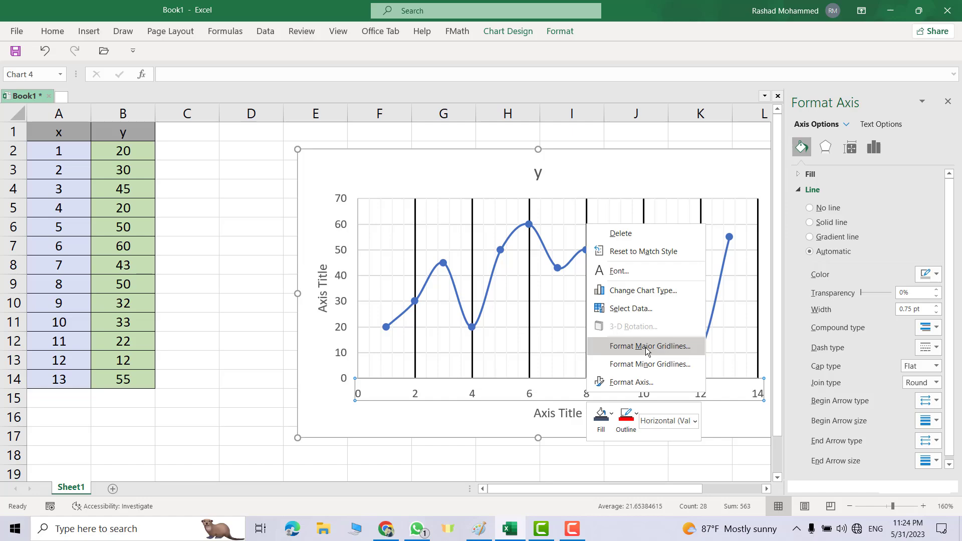
pyautogui.click(645, 364)
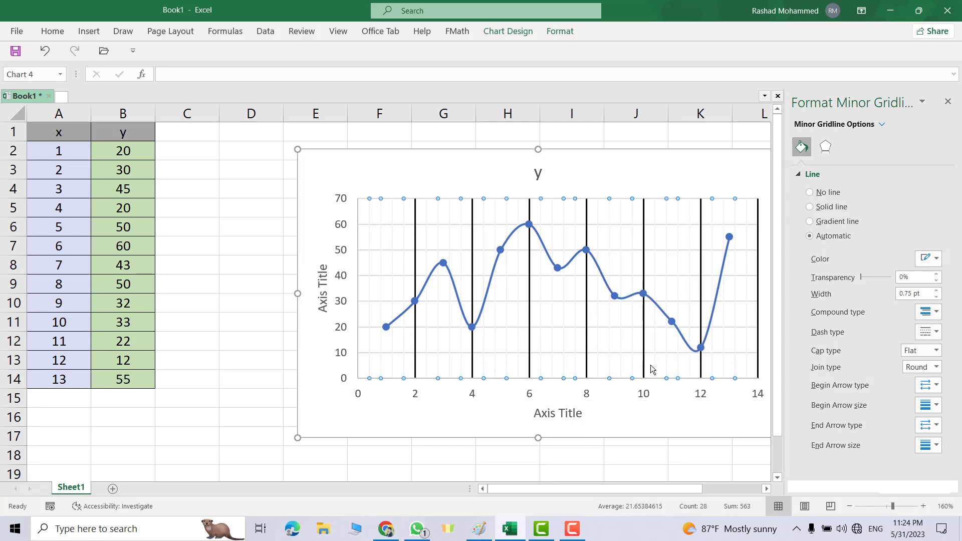
pyautogui.click(935, 259)
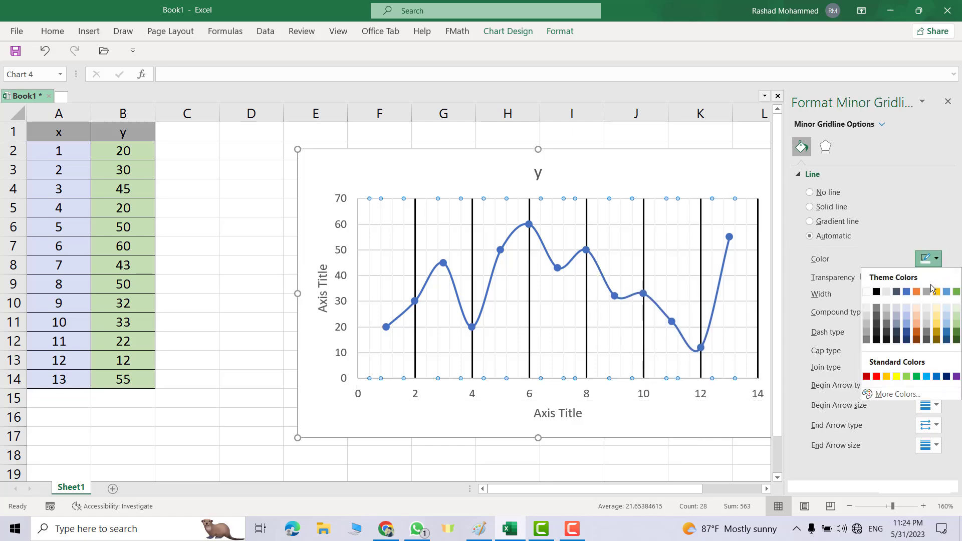
pyautogui.click(908, 291)
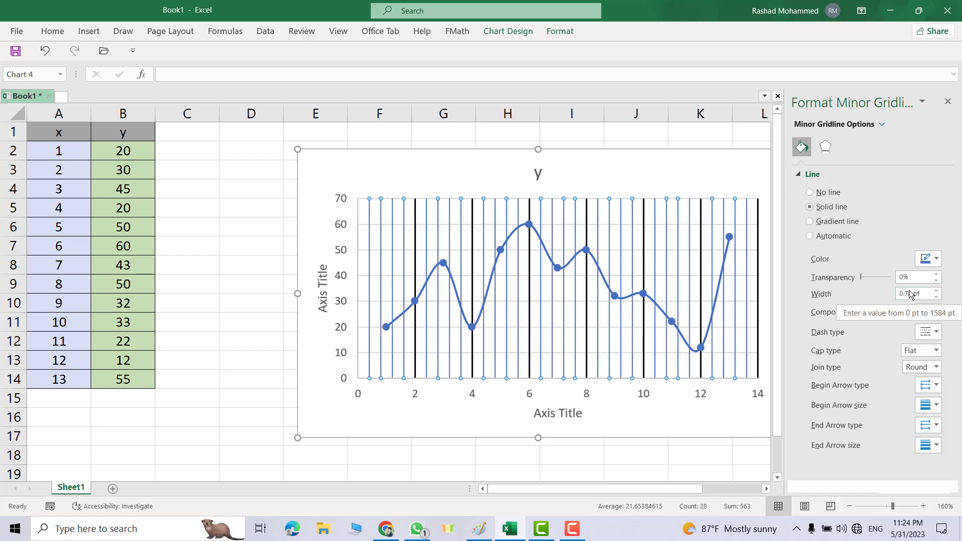
pyautogui.click(935, 260)
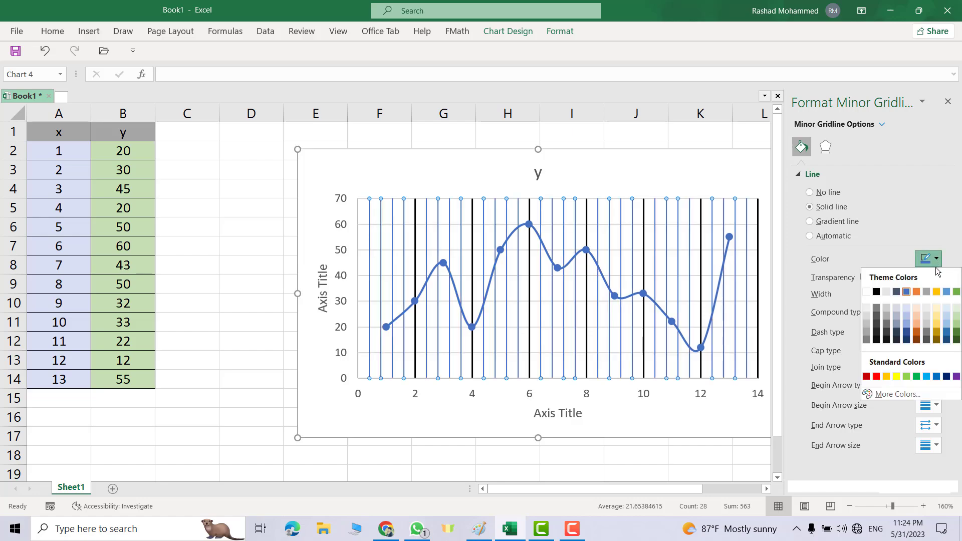
pyautogui.click(925, 292)
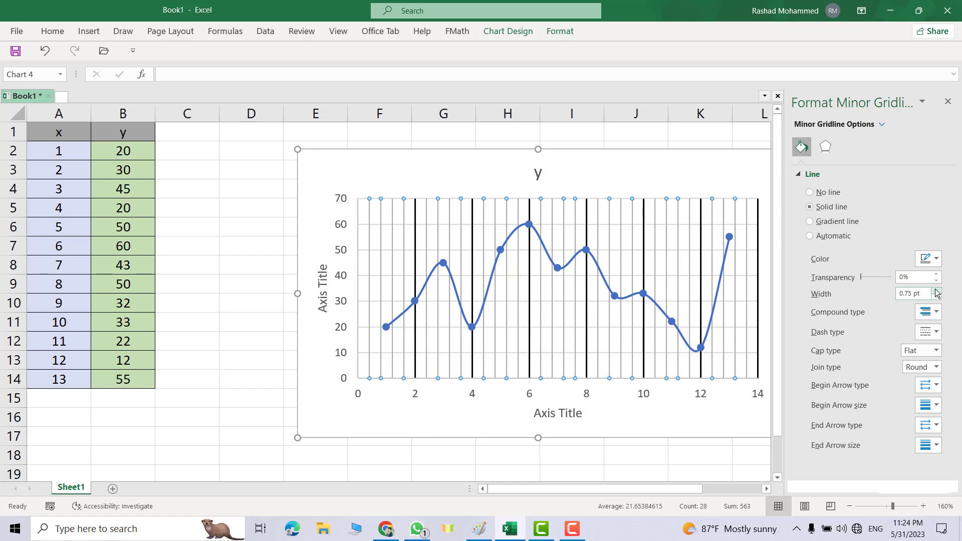
pyautogui.click(936, 291)
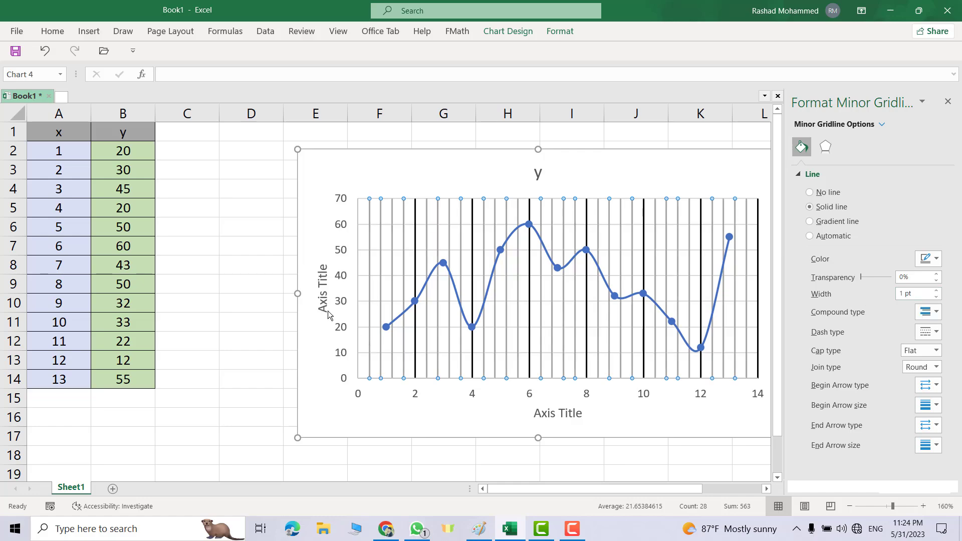
# Color the vertical axis's major gridlines red.
pyautogui.click(343, 264)
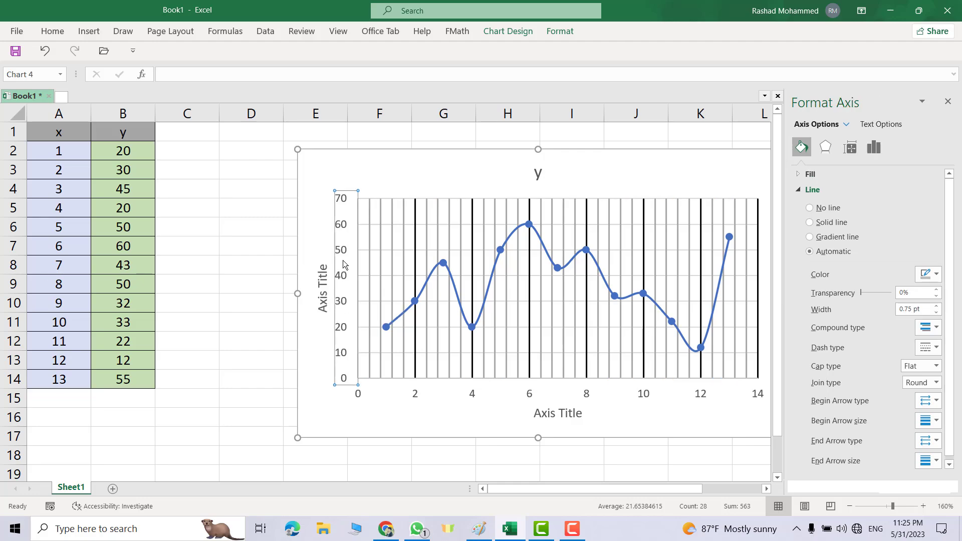
pyautogui.rightClick(344, 301)
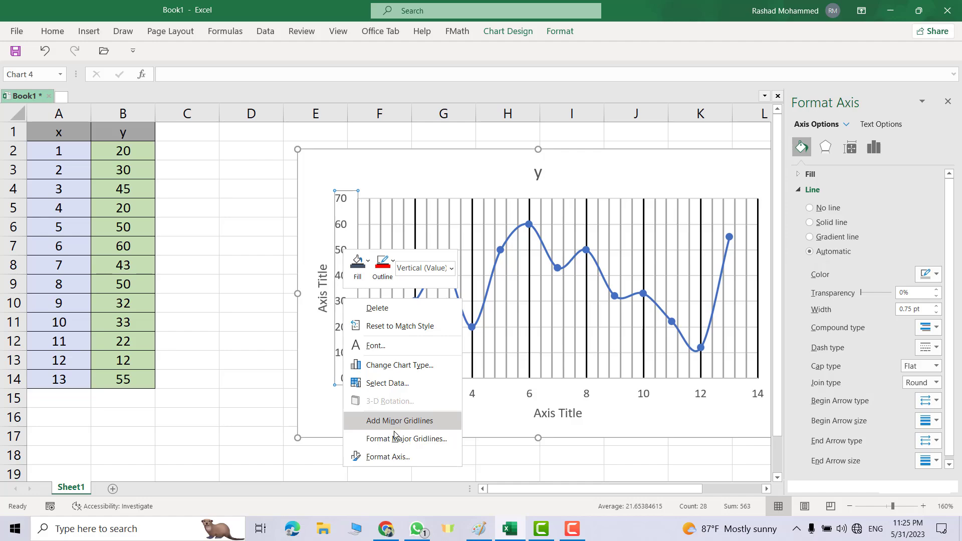
pyautogui.click(425, 438)
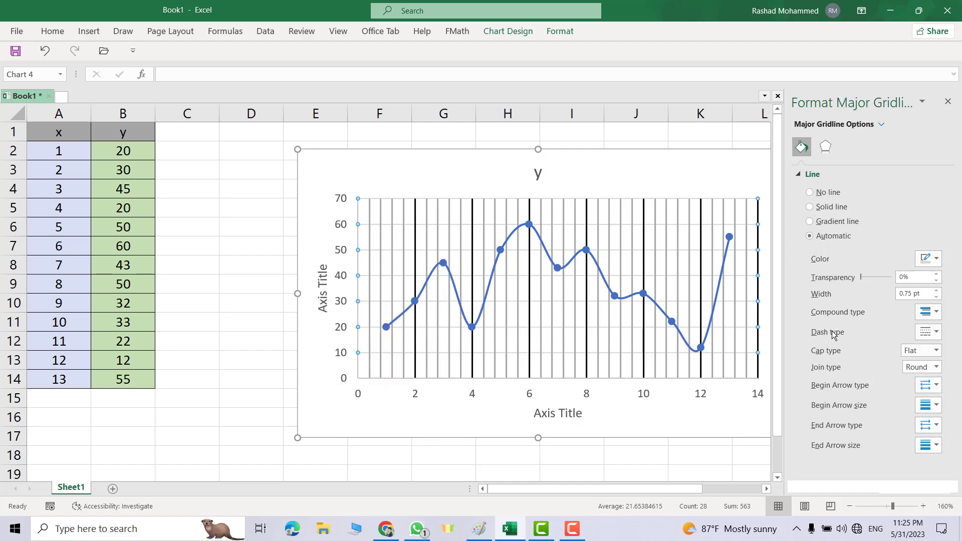
pyautogui.click(935, 259)
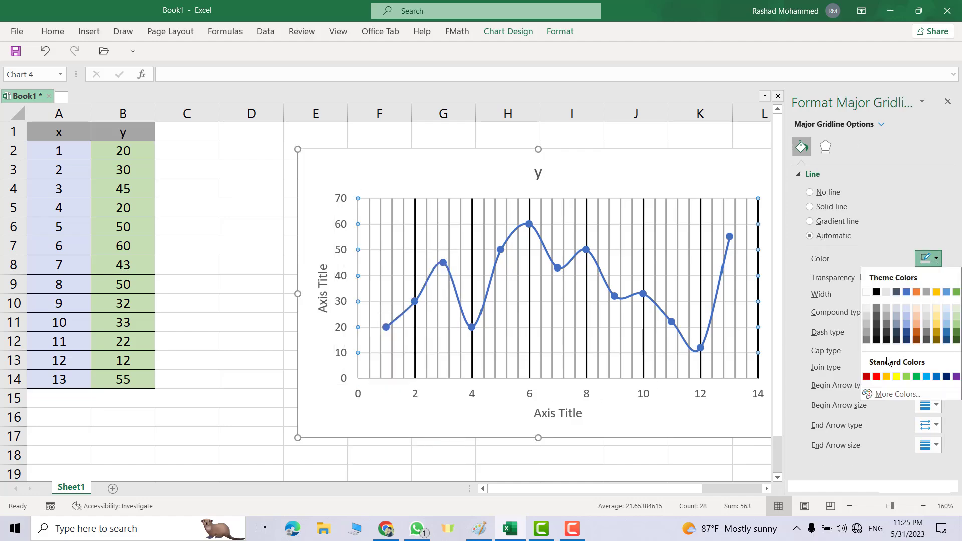
pyautogui.click(876, 376)
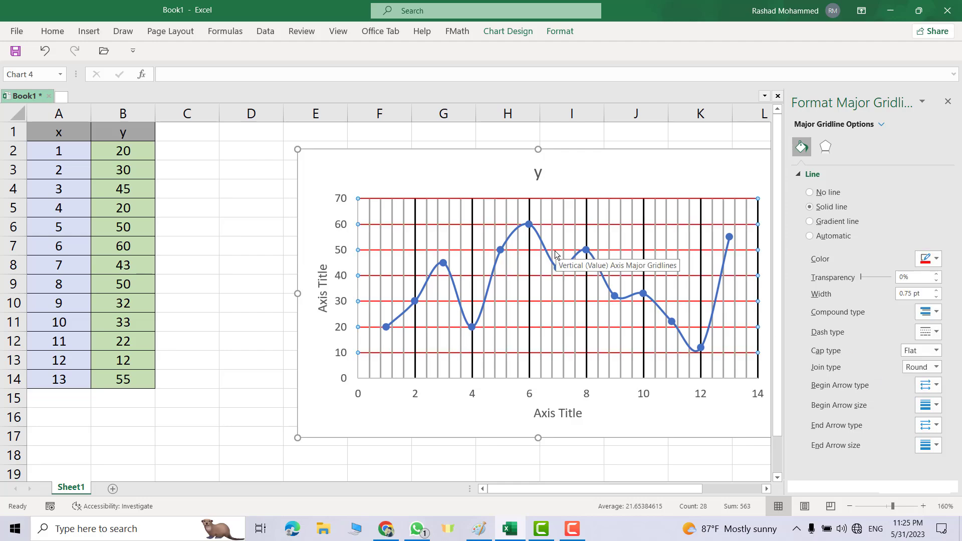
# Add minor gridlines to the vertical axis and move the chart closer to the data table.
pyautogui.click(344, 299)
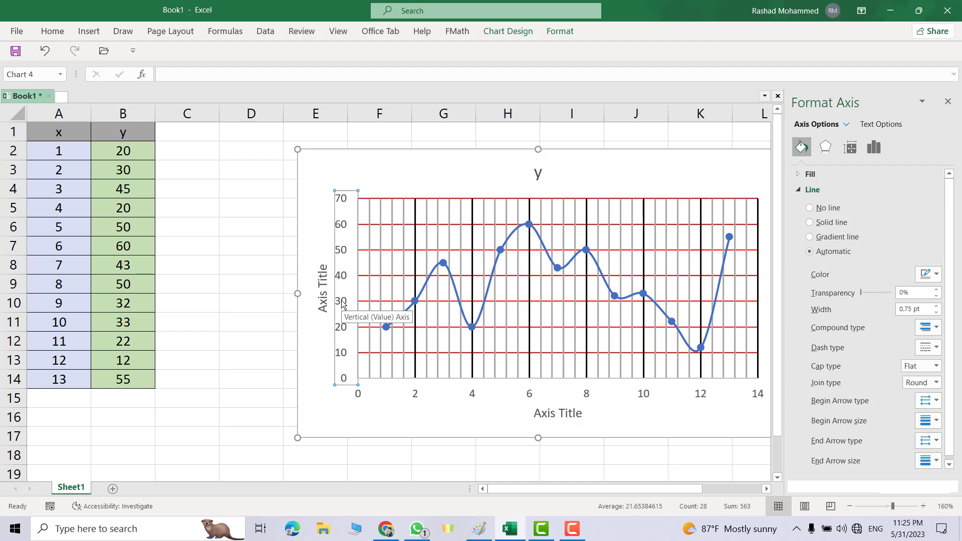
pyautogui.rightClick(342, 300)
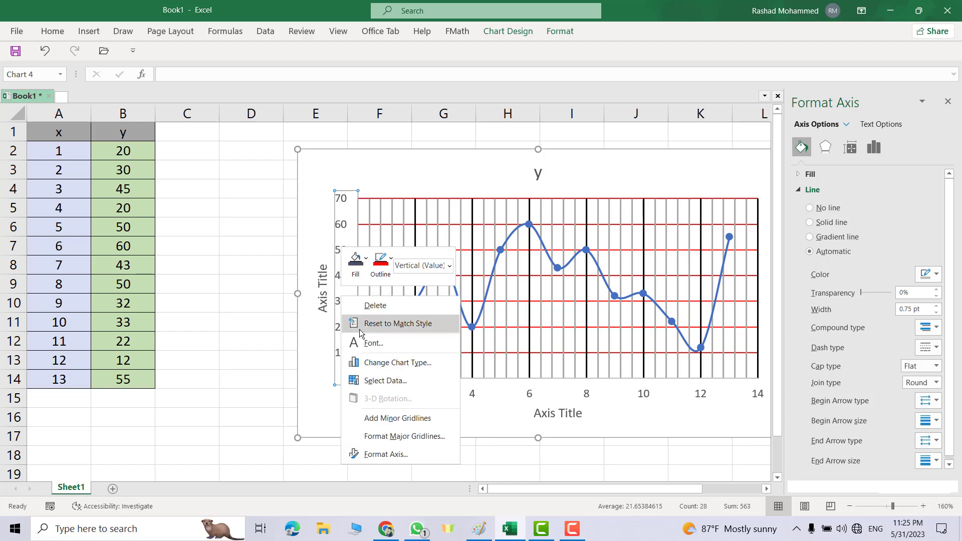
pyautogui.click(390, 419)
pyautogui.moveTo(711, 311); pyautogui.dragTo(646, 310)
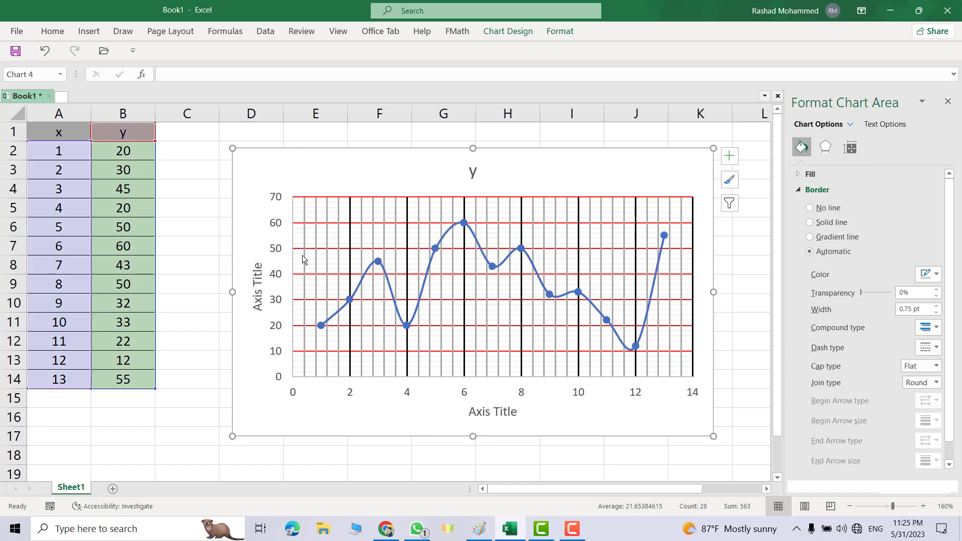
# Set the minimum bound of the chart's vertical axis to 10.
pyautogui.click(281, 272)
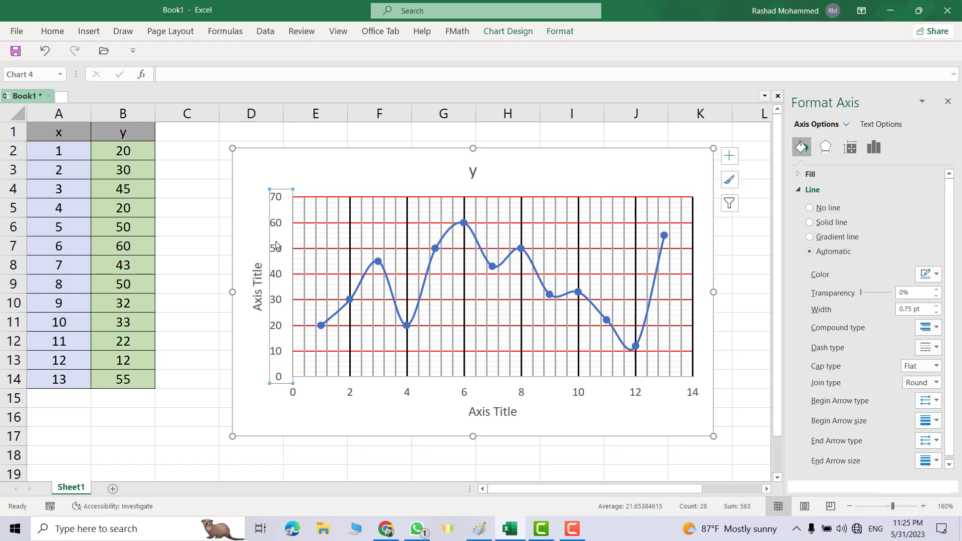
pyautogui.rightClick(275, 250)
pyautogui.click(321, 409)
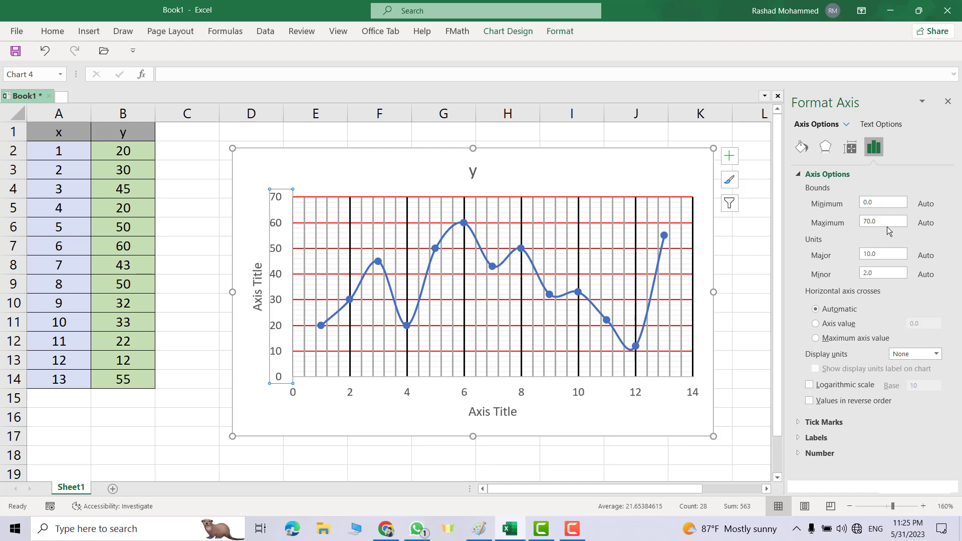
pyautogui.click(875, 203)
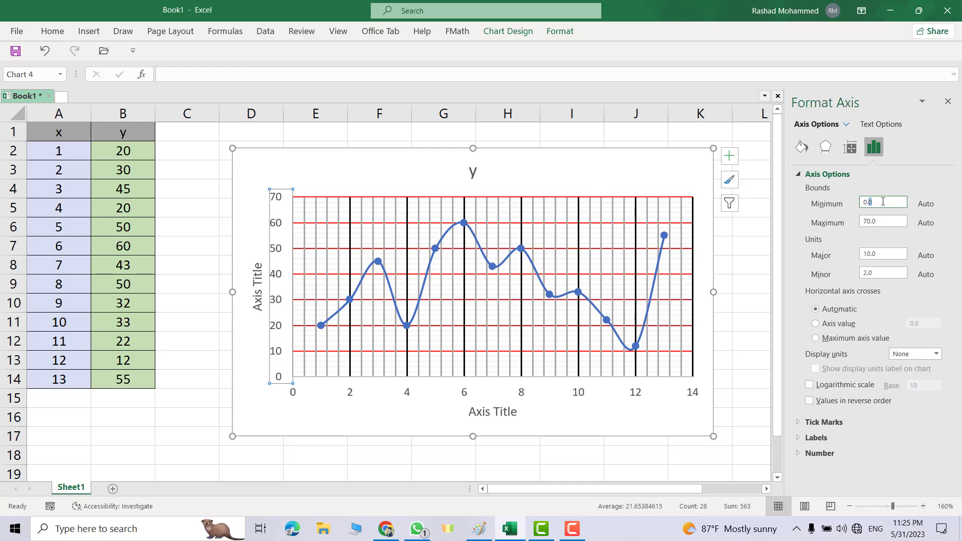
pyautogui.moveTo(882, 202); pyautogui.dragTo(865, 203)
pyautogui.write('10')
pyautogui.press('Return')
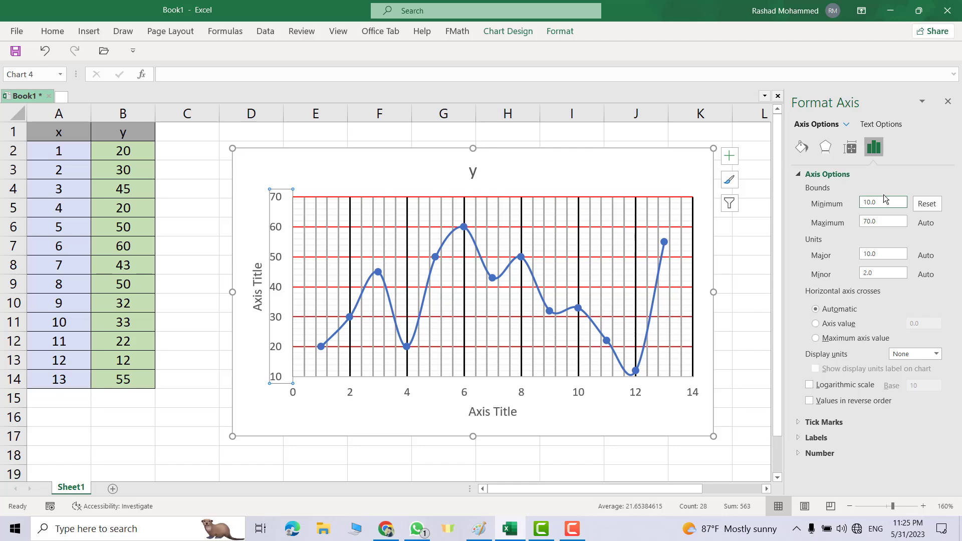
# Set the vertical axis's minimum bound to 0.
pyautogui.moveTo(883, 203); pyautogui.dragTo(840, 204)
pyautogui.write('0')
pyautogui.press('Return')
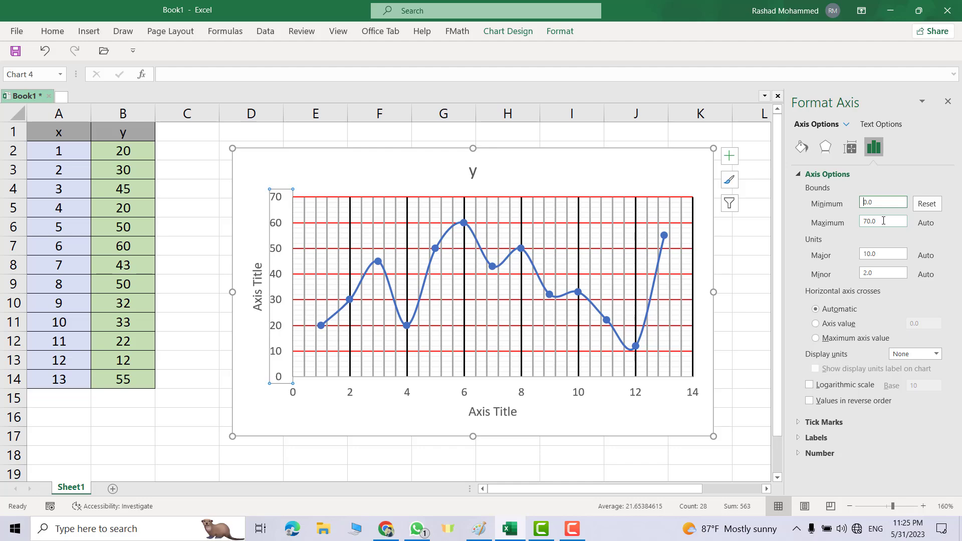
# Set the vertical axis's maximum bound to 60.
pyautogui.moveTo(883, 221); pyautogui.dragTo(856, 221)
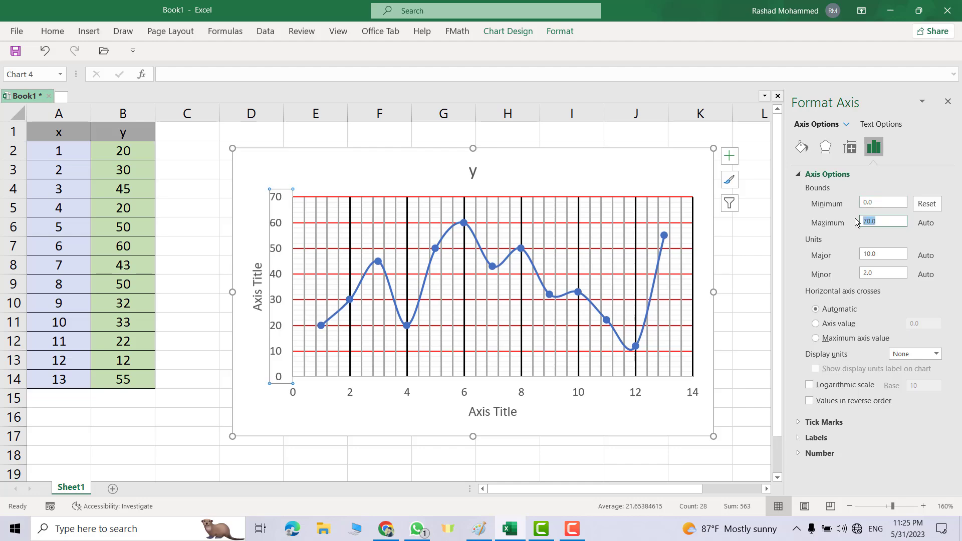
pyautogui.write('60')
pyautogui.press('Return')
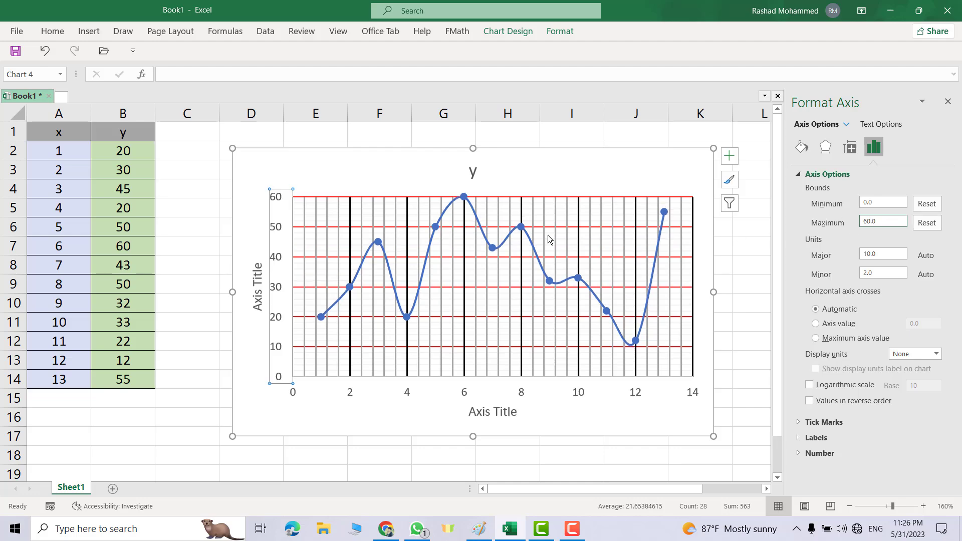
# Set the vertical axis's maximum bound to 70.
pyautogui.moveTo(882, 221); pyautogui.dragTo(855, 226)
pyautogui.write('70')
pyautogui.press('Return')
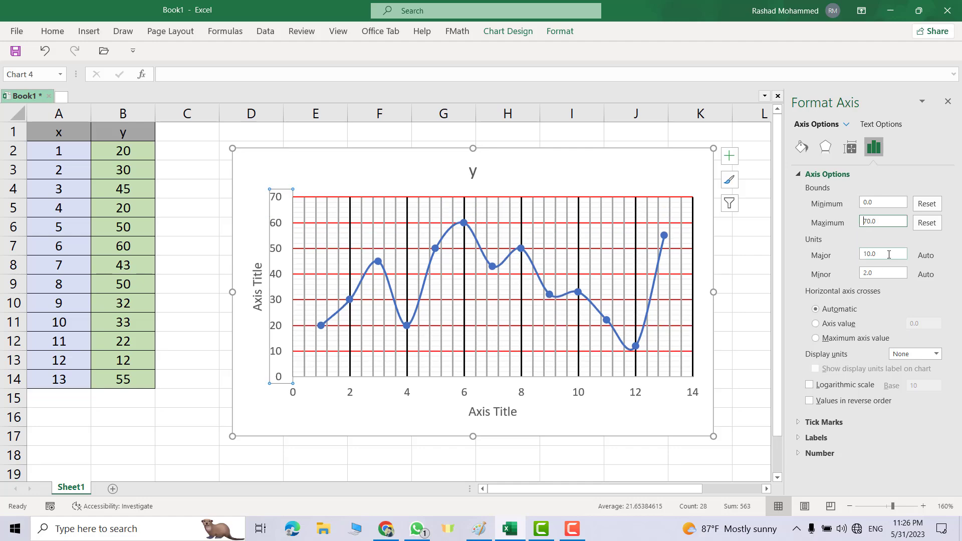
# Set the vertical axis's major unit to 20 and its minor unit to 8.
pyautogui.moveTo(890, 254); pyautogui.dragTo(857, 254)
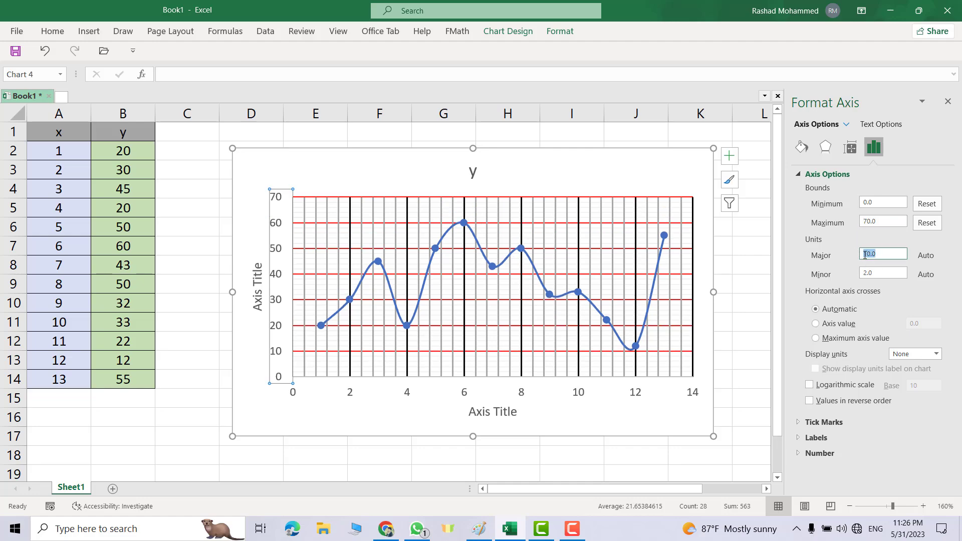
pyautogui.write('20')
pyautogui.press('Return')
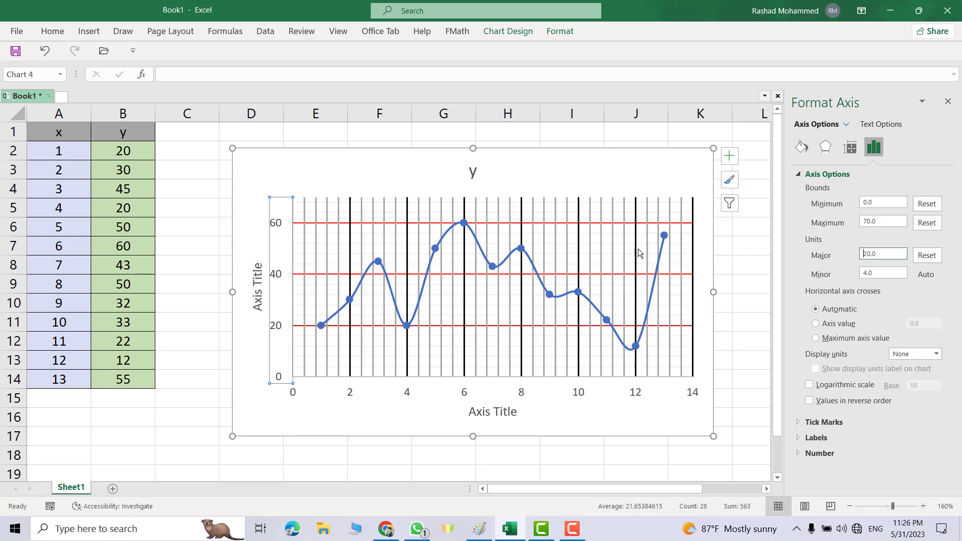
pyautogui.doubleClick(879, 272)
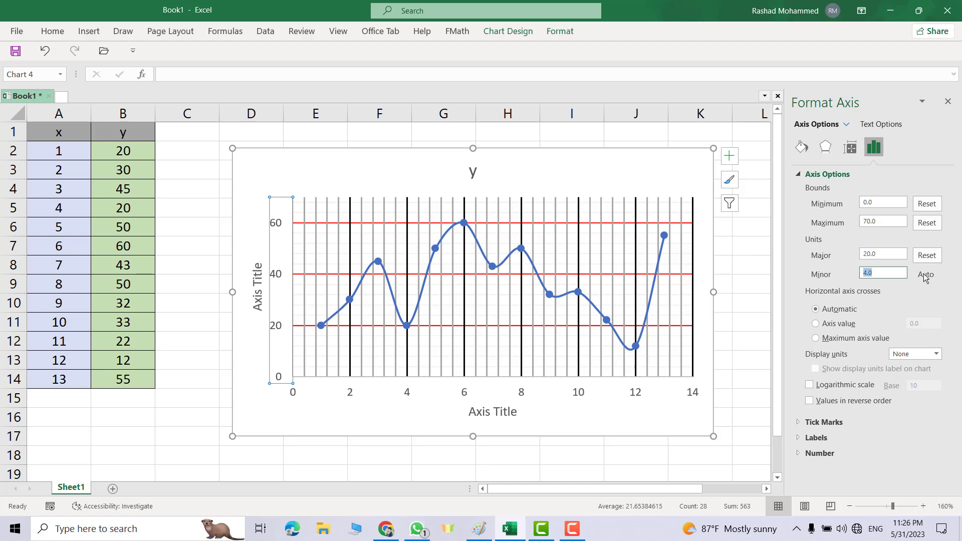
pyautogui.write('8')
pyautogui.press('Return')
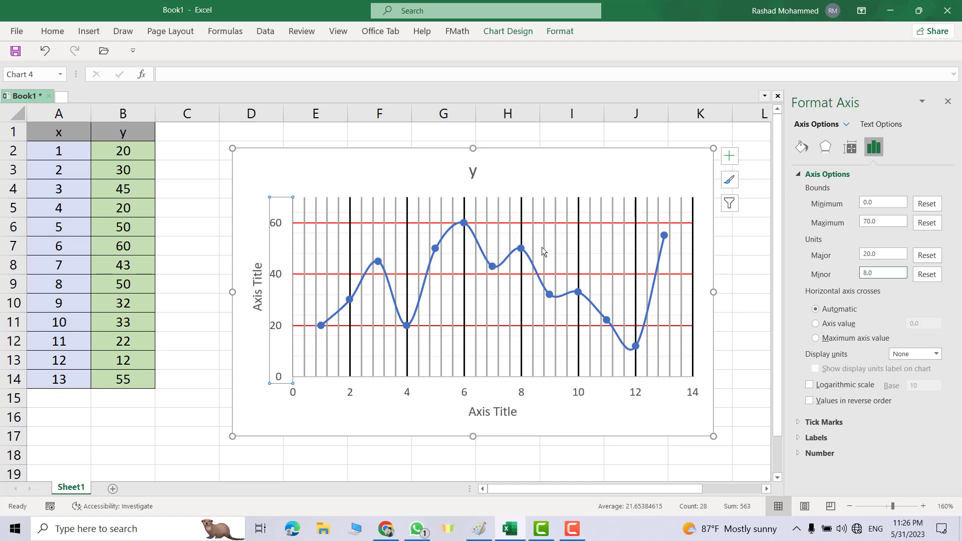
# Color the vertical axis's minor gridlines gold.
pyautogui.click(280, 283)
pyautogui.rightClick(280, 285)
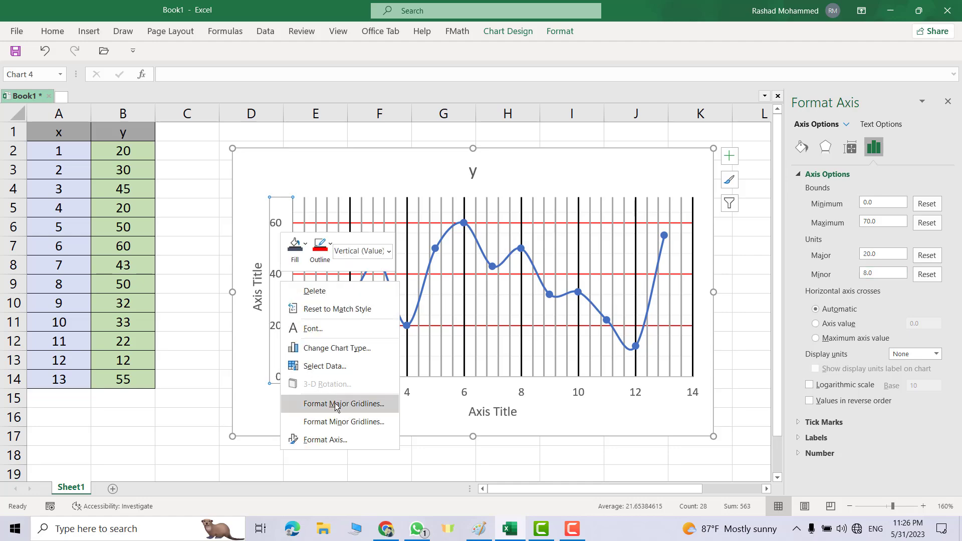
pyautogui.click(338, 422)
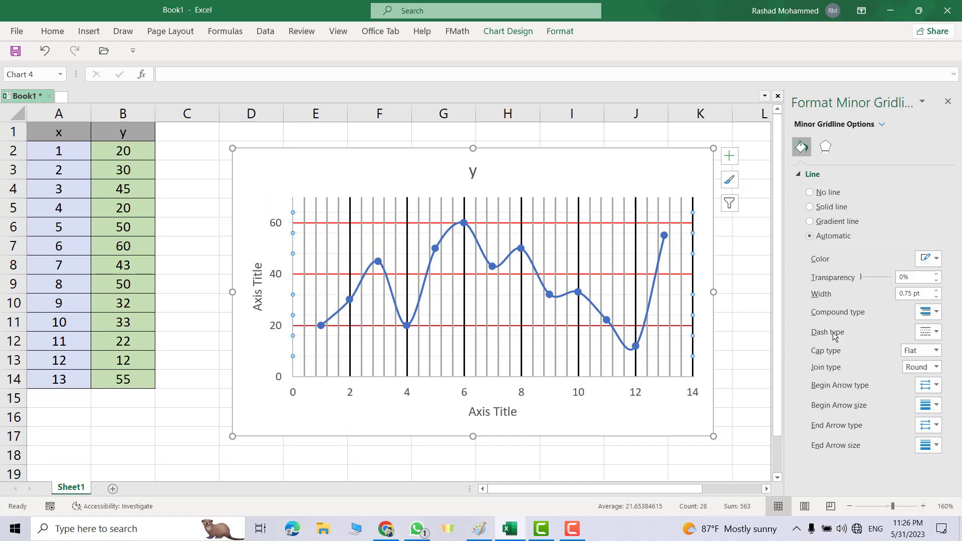
pyautogui.click(939, 261)
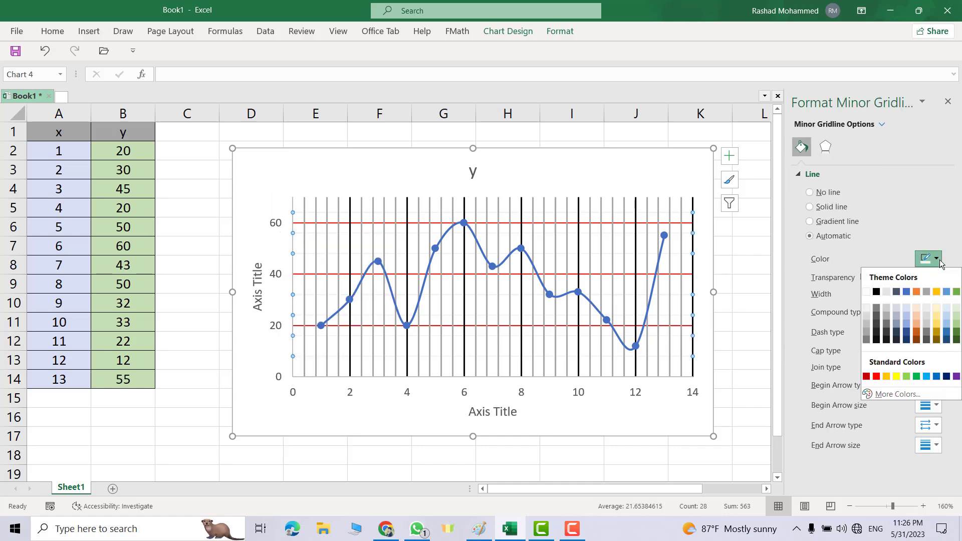
pyautogui.click(936, 291)
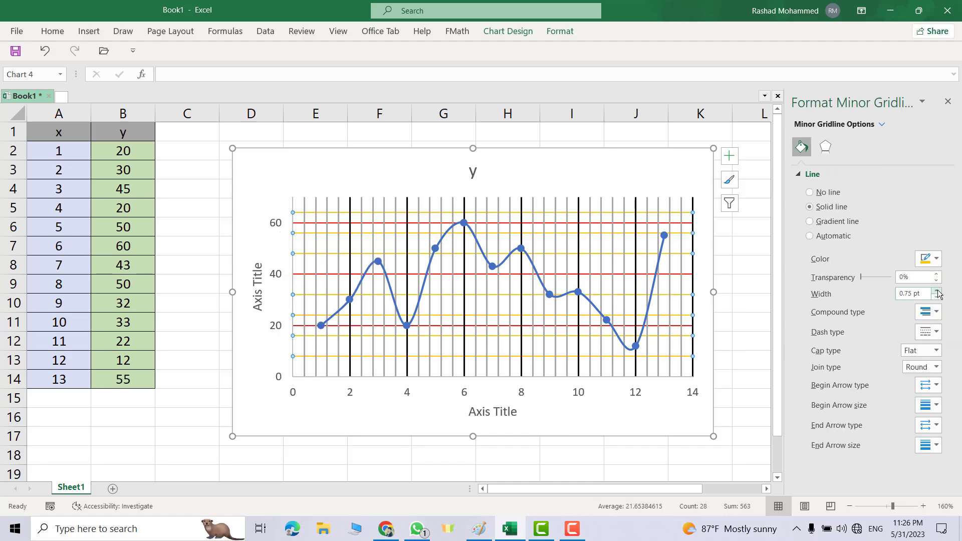
# Color the line of the y data series black.
pyautogui.click(449, 232)
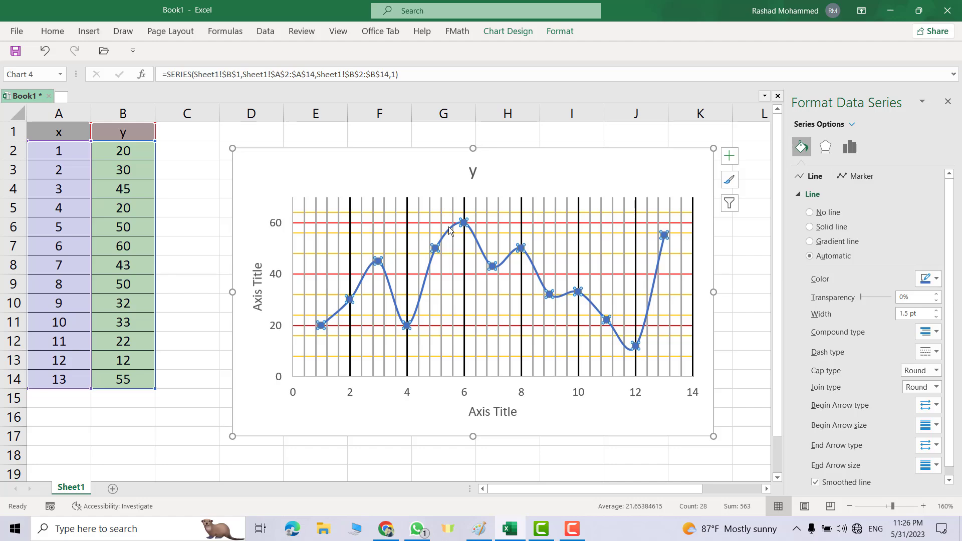
pyautogui.click(937, 280)
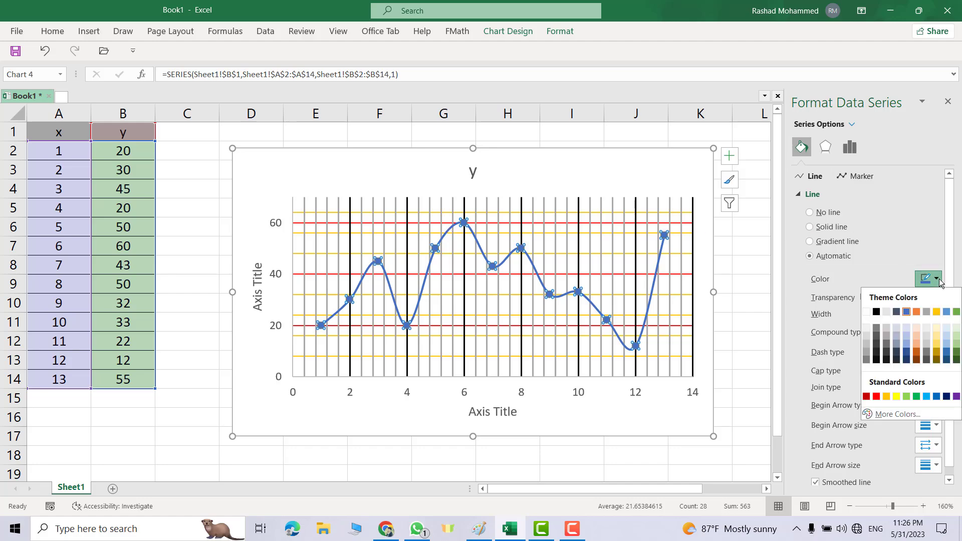
pyautogui.click(876, 312)
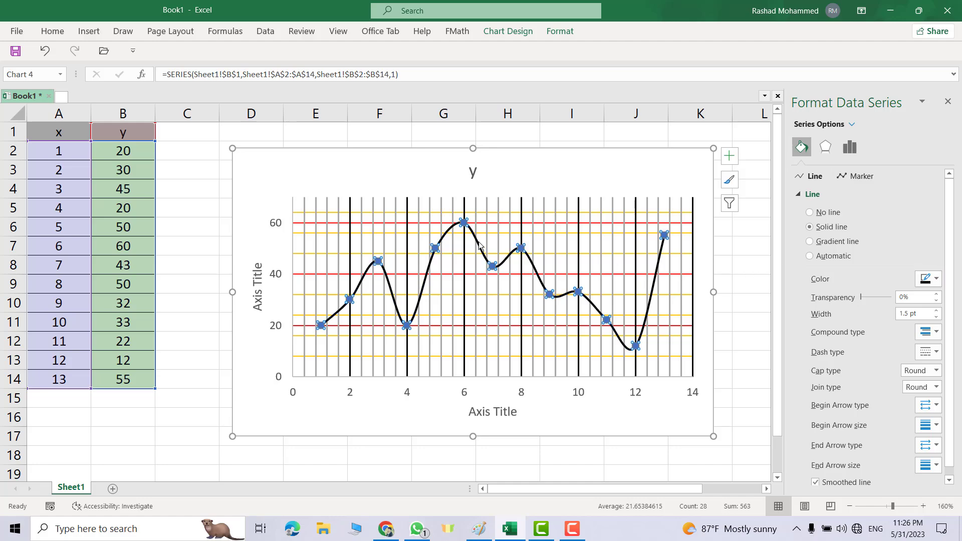
pyautogui.click(722, 341)
# Fill the y series' data markers with light green and shift the chart slightly down and toward the data table.
pyautogui.click(654, 289)
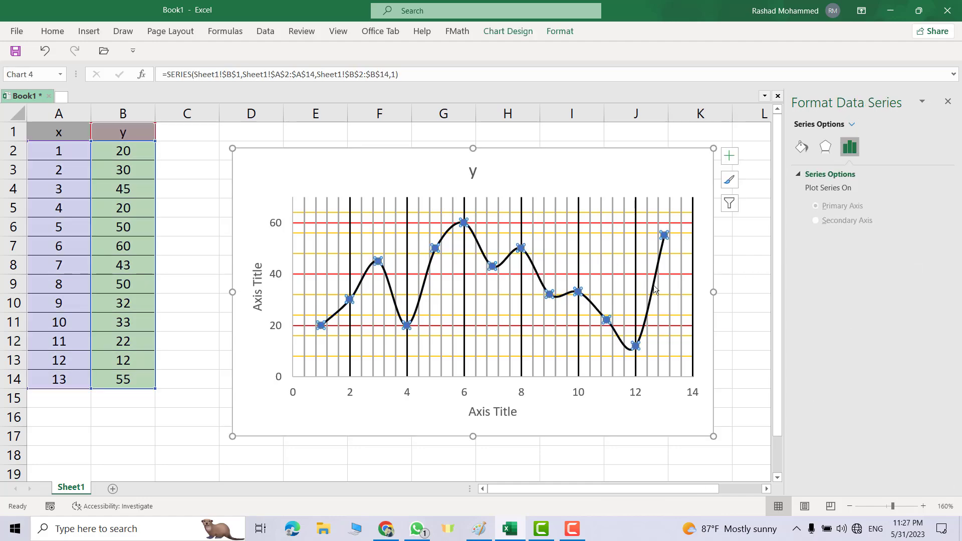
pyautogui.rightClick(655, 289)
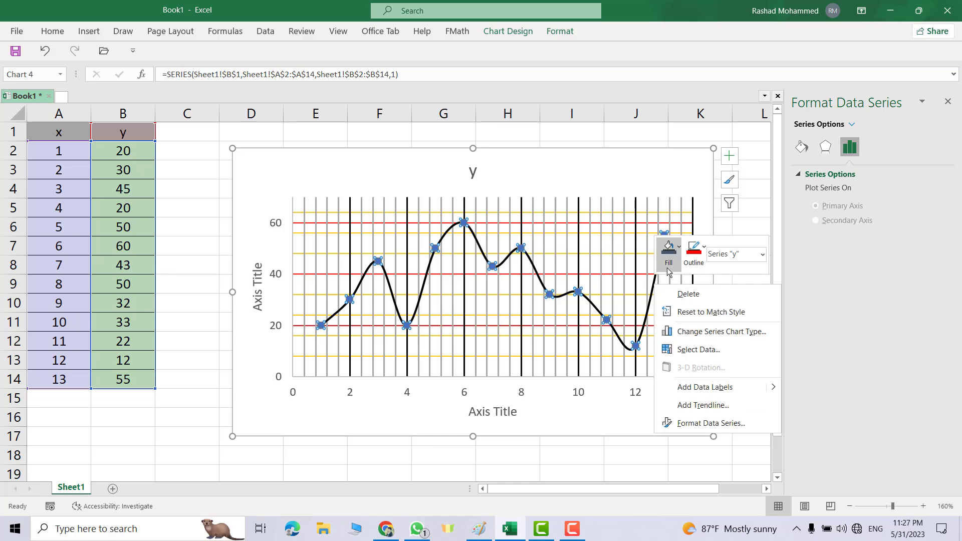
pyautogui.click(679, 248)
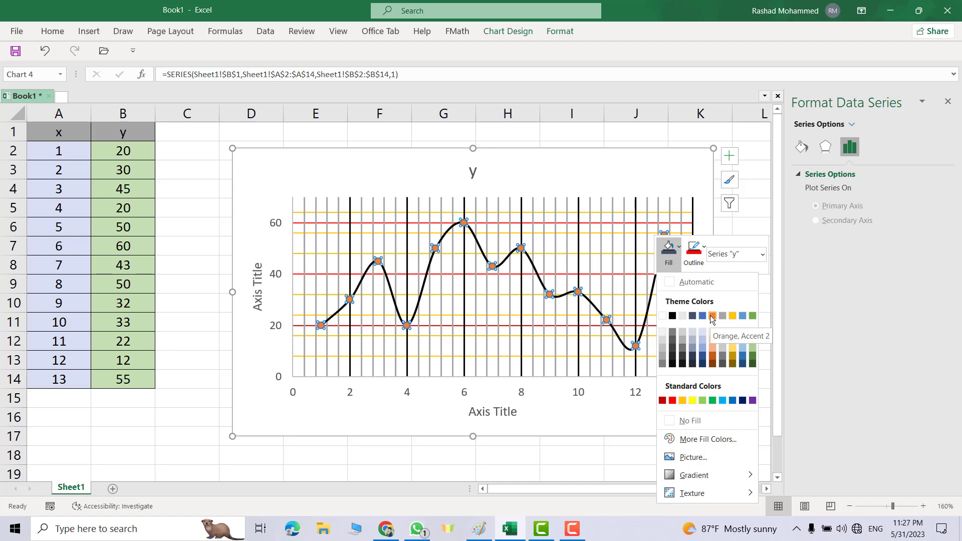
pyautogui.click(702, 399)
pyautogui.click(541, 336)
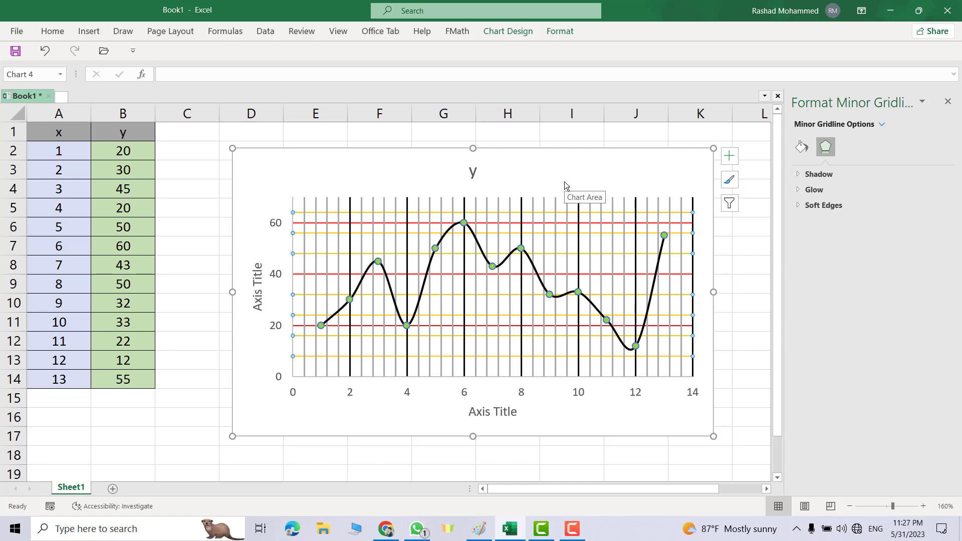
pyautogui.moveTo(583, 164); pyautogui.dragTo(574, 174)
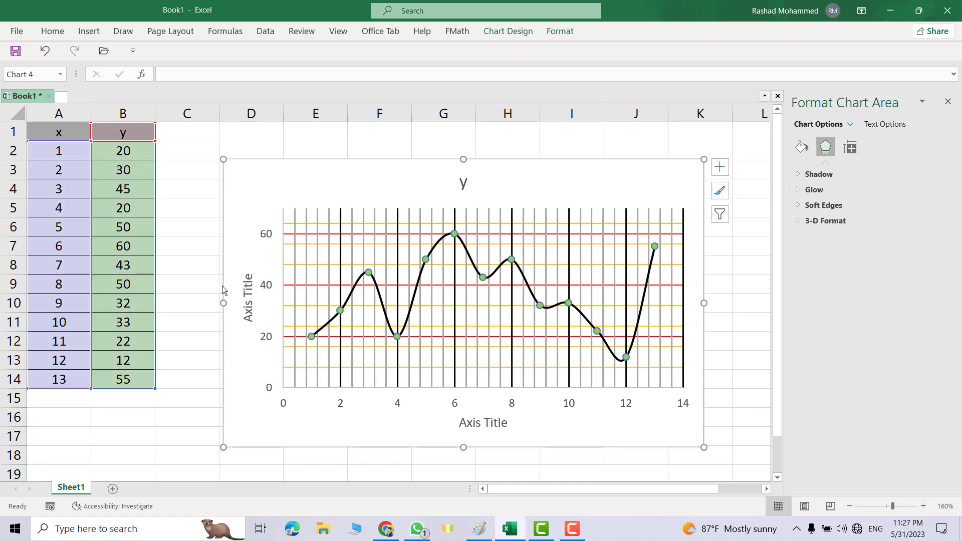
# Title the vertical axis "Y in meter" and the horizontal axis "X in meter".
pyautogui.tripleClick(251, 308)
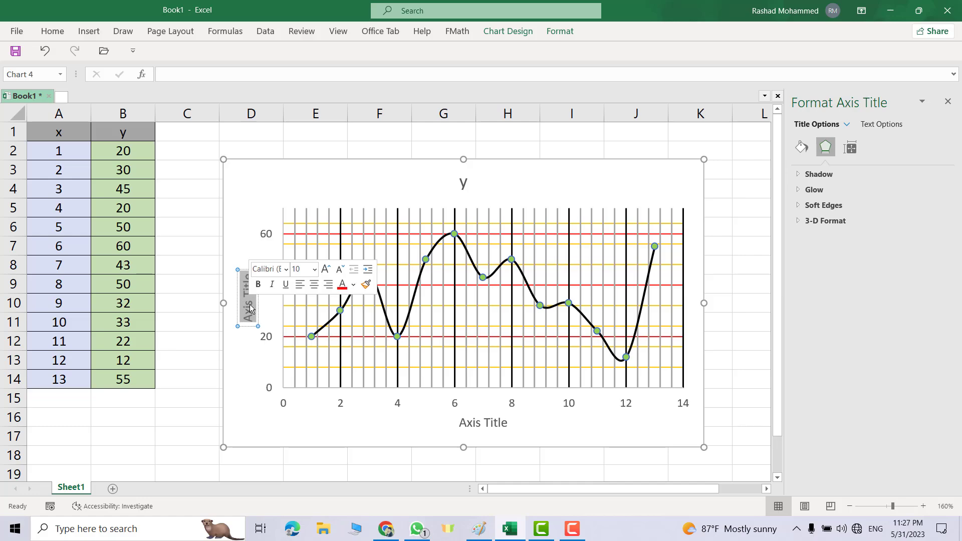
pyautogui.write('y')
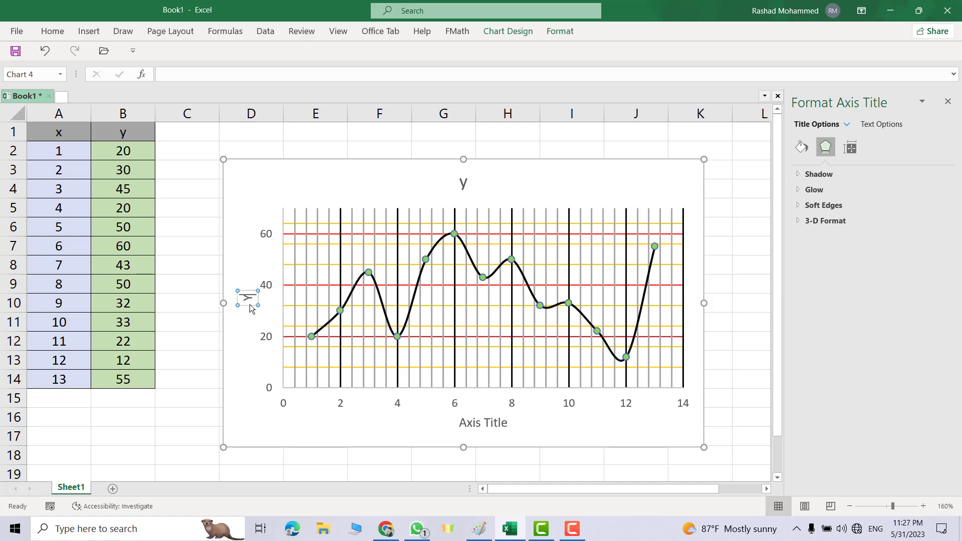
pyautogui.write(' in meter')
pyautogui.tripleClick(491, 425)
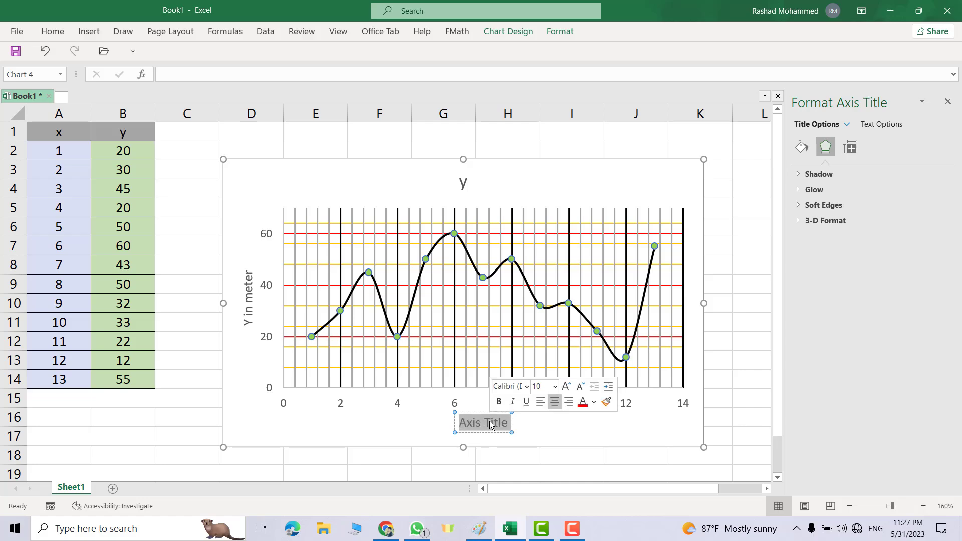
pyautogui.write('X')
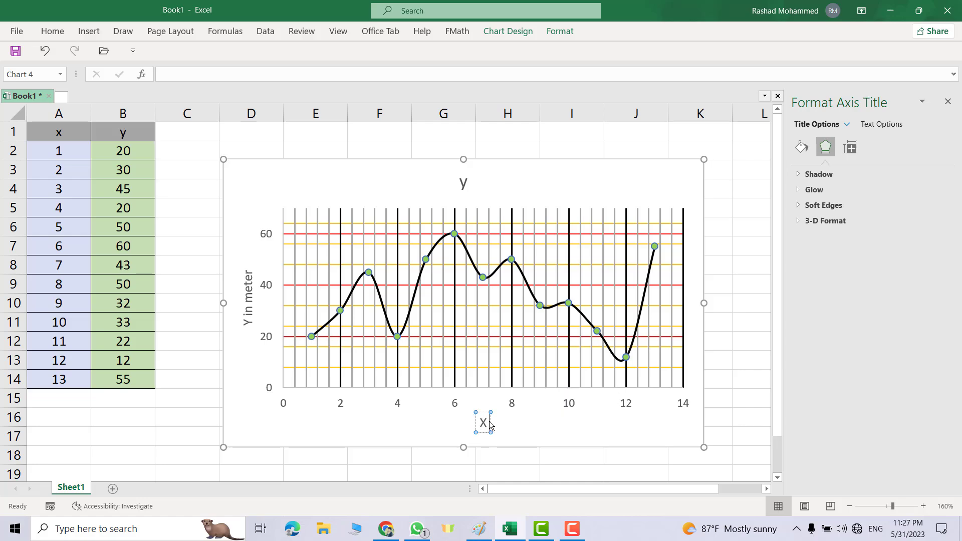
pyautogui.write(' in meter')
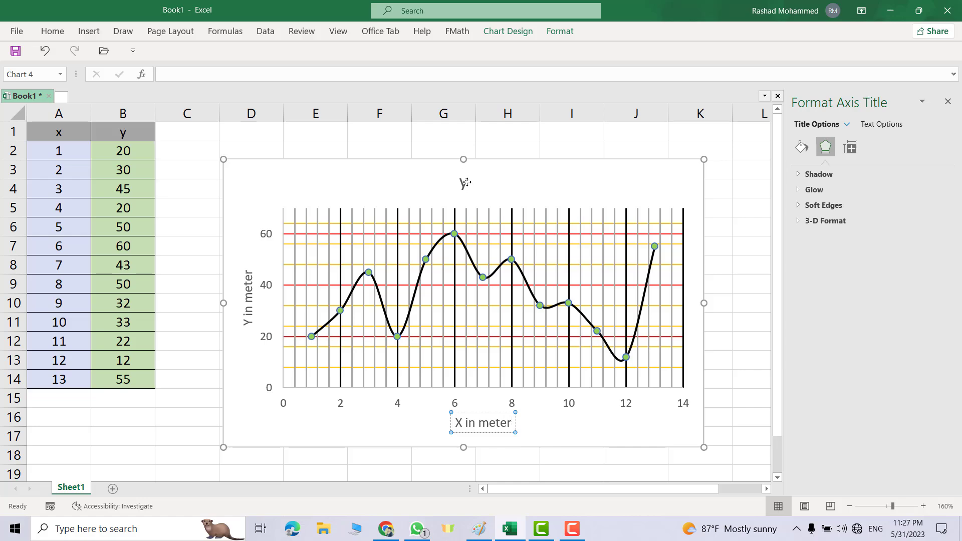
# Change the chart title to "Relation between X & y" and select the vertical axis.
pyautogui.doubleClick(466, 183)
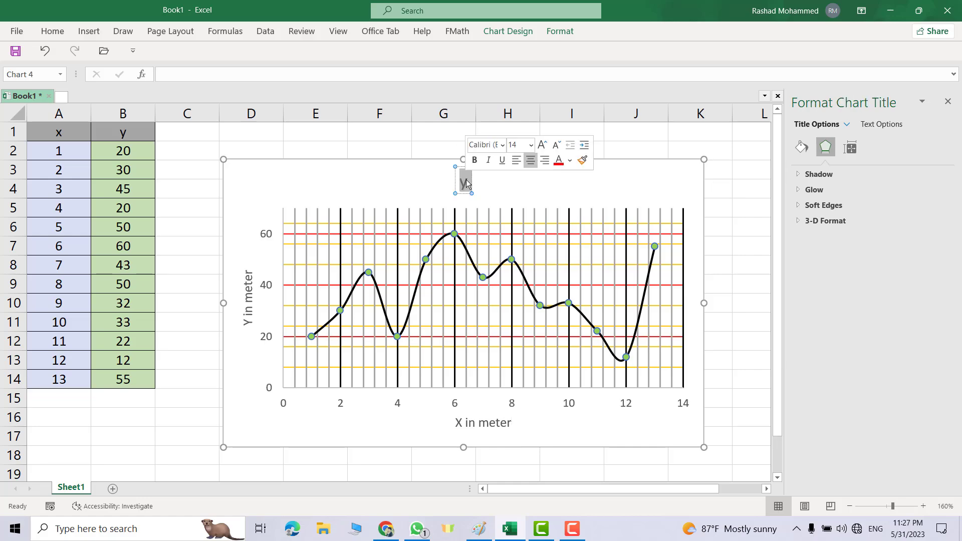
pyautogui.write('Relati')
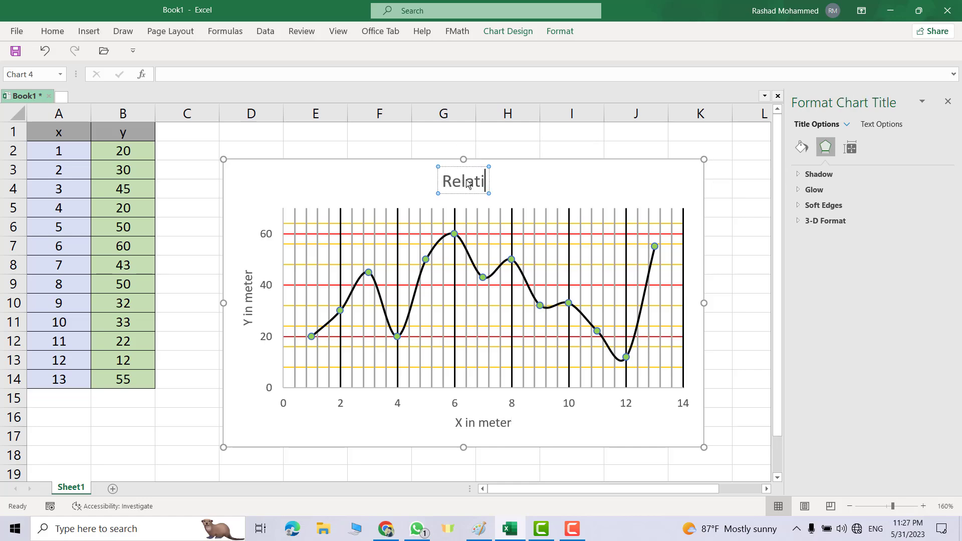
pyautogui.write('on bet')
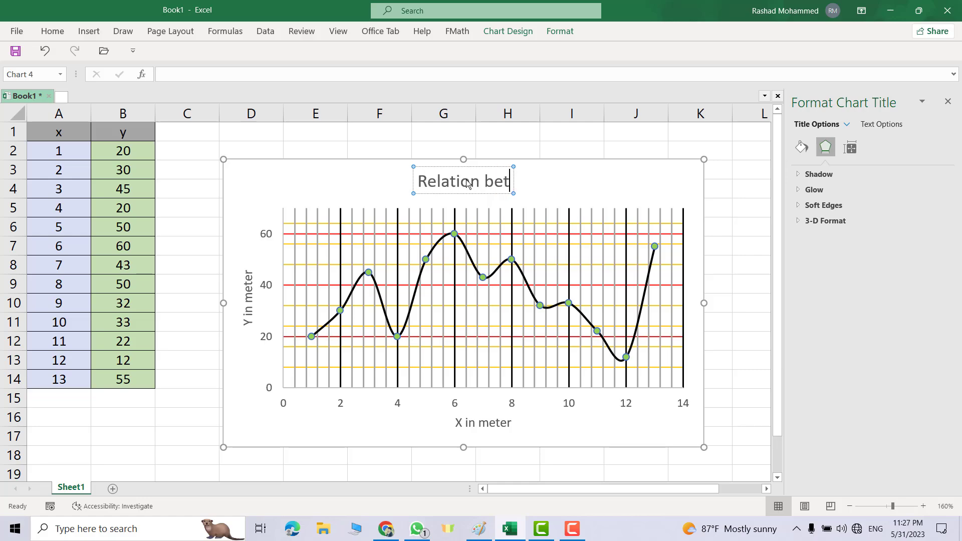
pyautogui.write('ween')
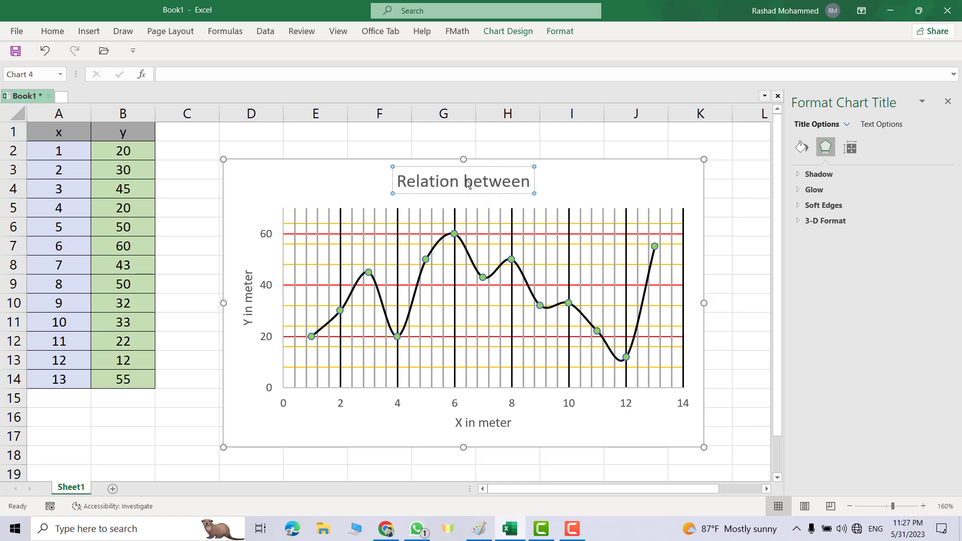
pyautogui.write(' X & y')
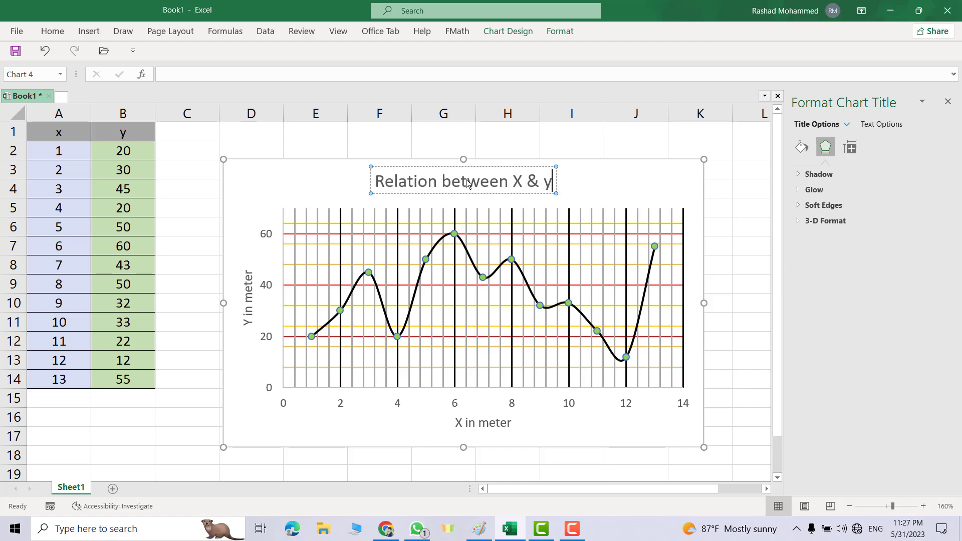
pyautogui.click(275, 246)
pyautogui.click(275, 246)
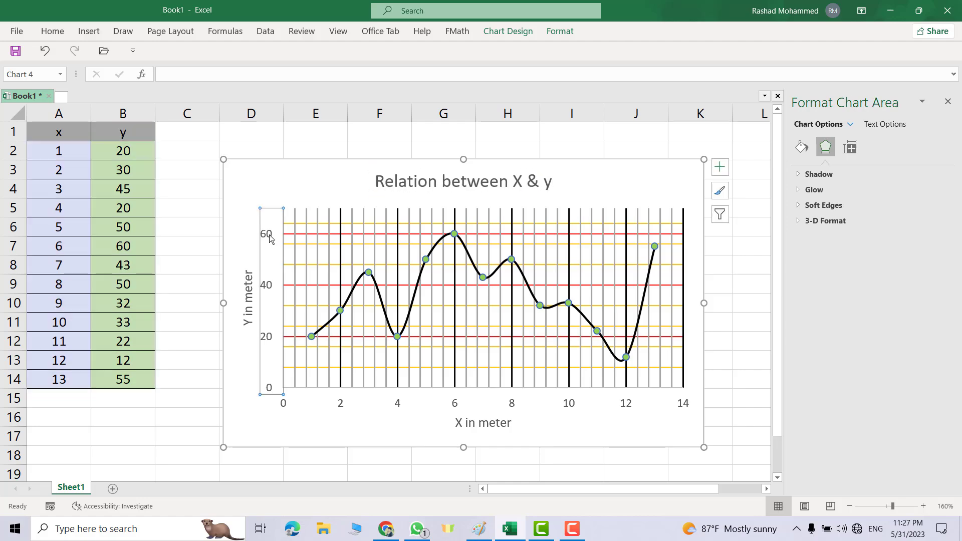
# Set the vertical axis units to 10 for the major and 2 for the minor interval.
pyautogui.rightClick(273, 249)
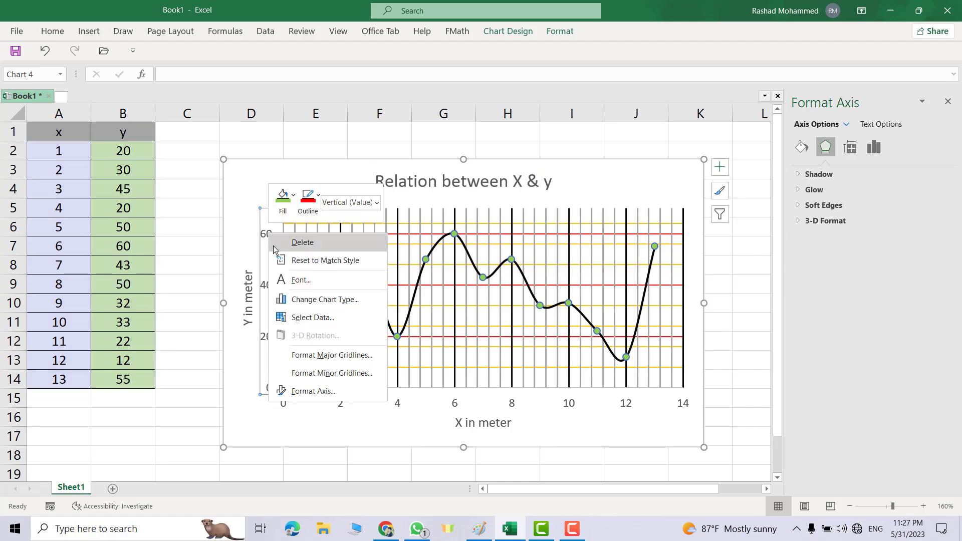
pyautogui.click(306, 391)
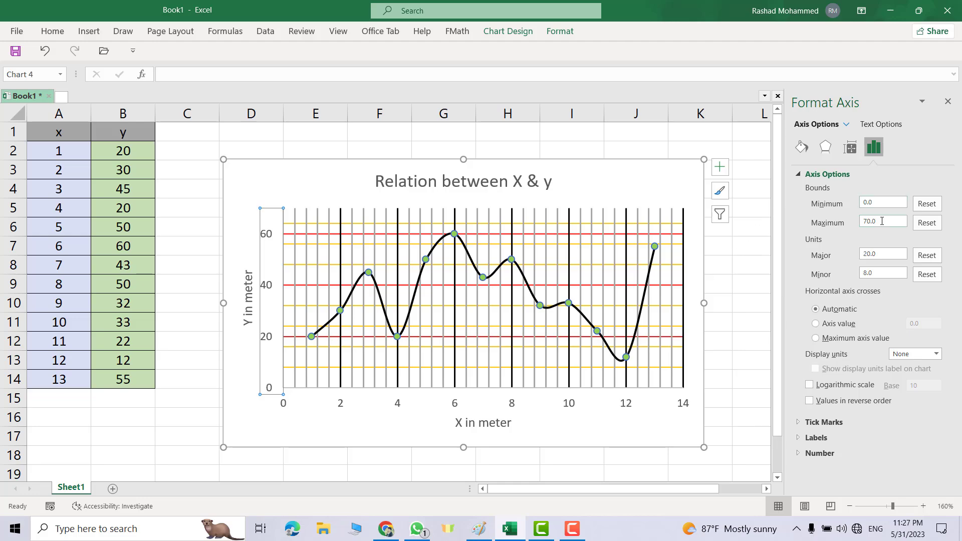
pyautogui.moveTo(880, 223); pyautogui.dragTo(856, 220)
pyautogui.moveTo(879, 254); pyautogui.dragTo(862, 277)
pyautogui.write('10')
pyautogui.click(871, 273)
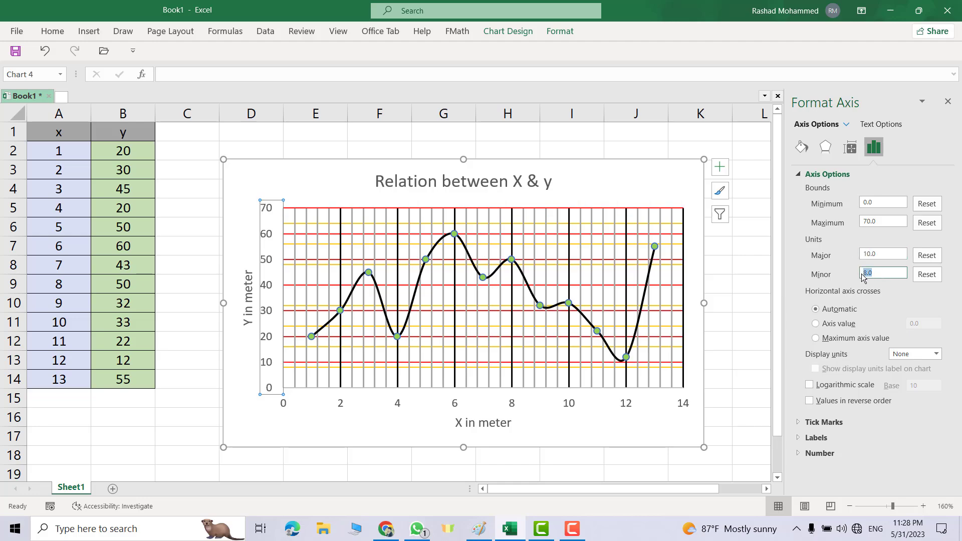
pyautogui.write('2')
pyautogui.click(595, 184)
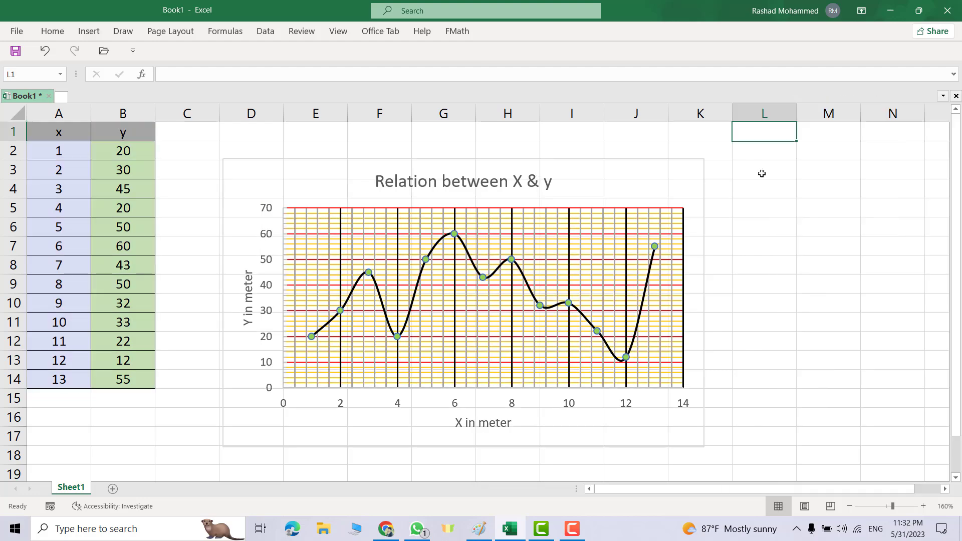
# Give the chart area a solid orange fill.
pyautogui.click(654, 182)
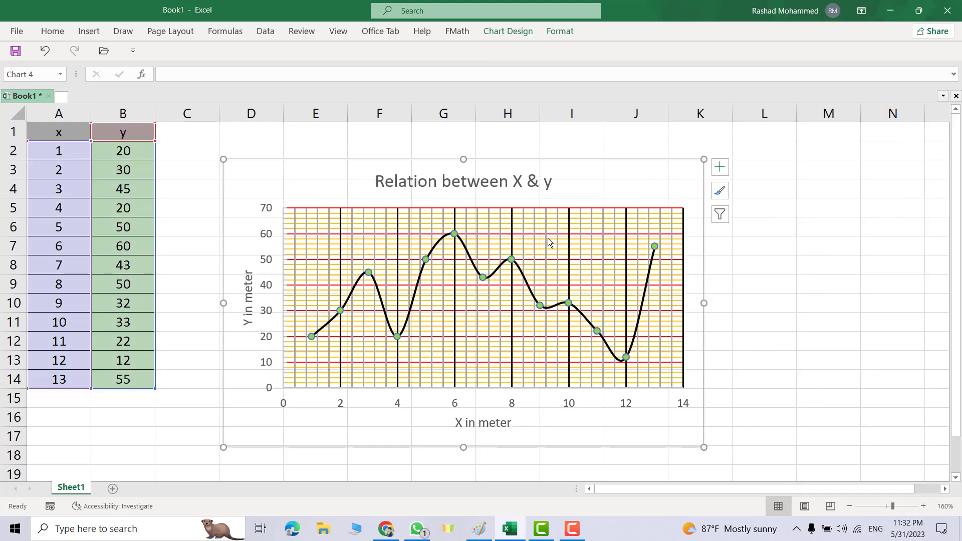
pyautogui.rightClick(619, 174)
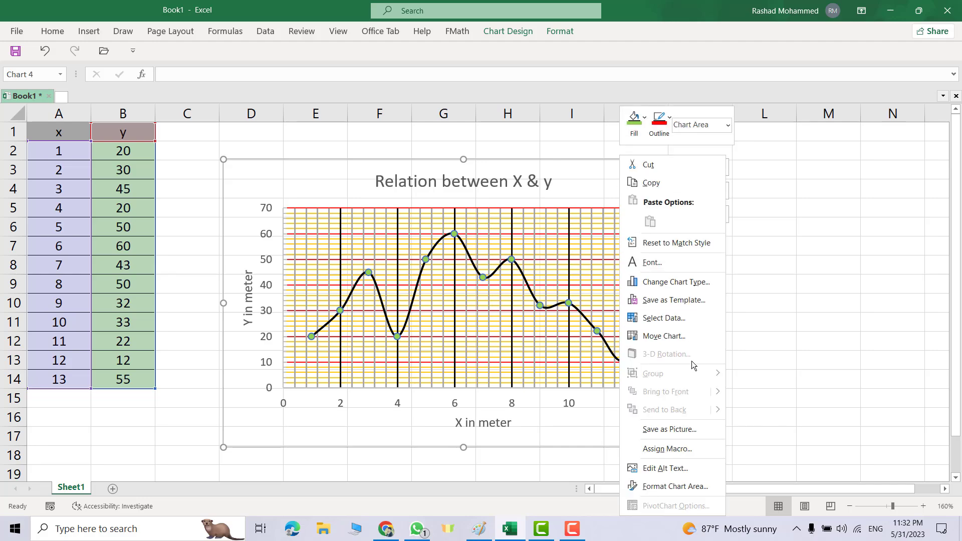
pyautogui.click(676, 486)
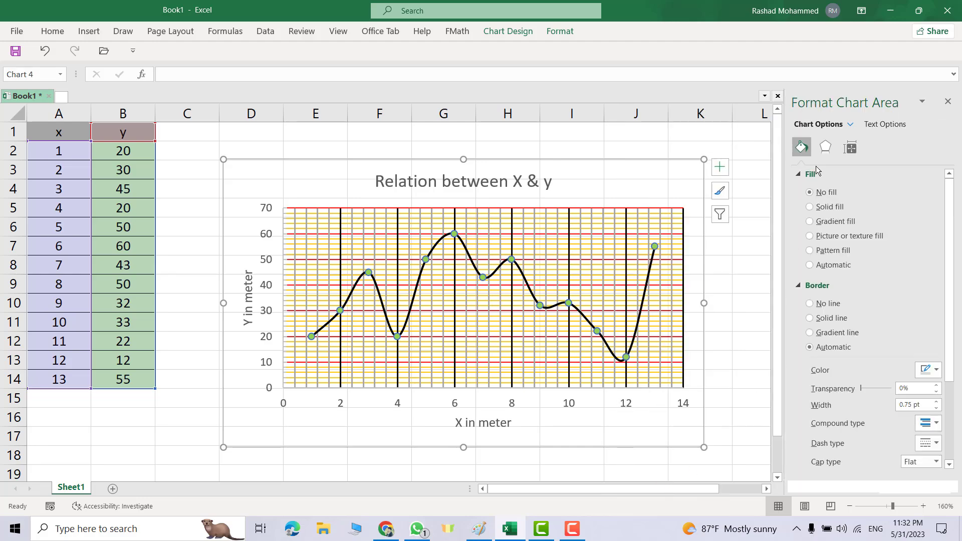
pyautogui.click(810, 207)
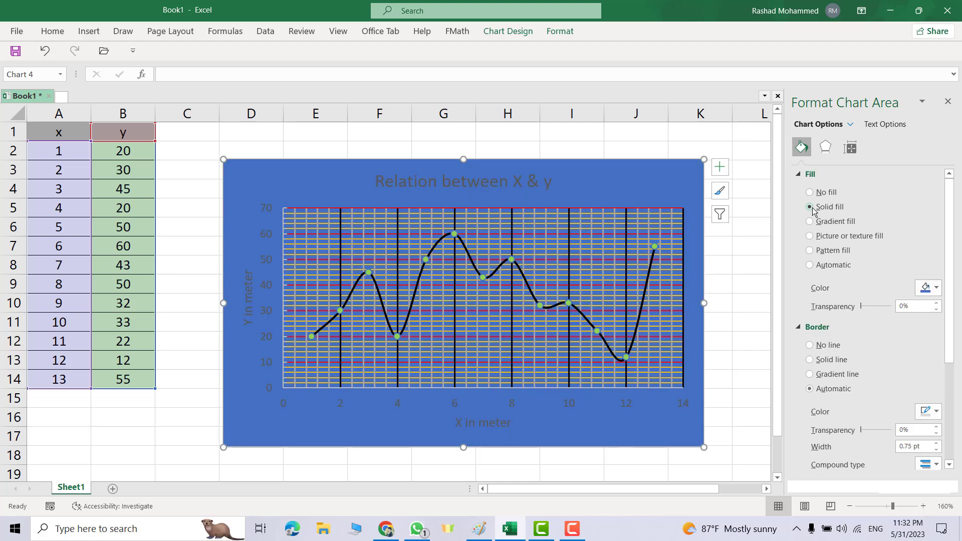
pyautogui.click(936, 289)
pyautogui.click(917, 320)
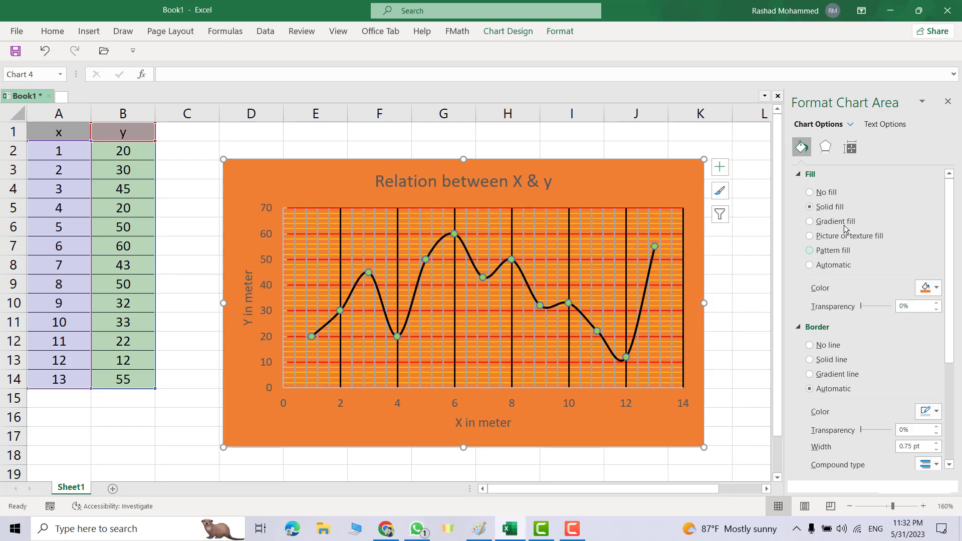
# Try the gradient and texture fills on the chart area, and apply a dense orange diagonal-stripe pattern fill.
pyautogui.click(810, 222)
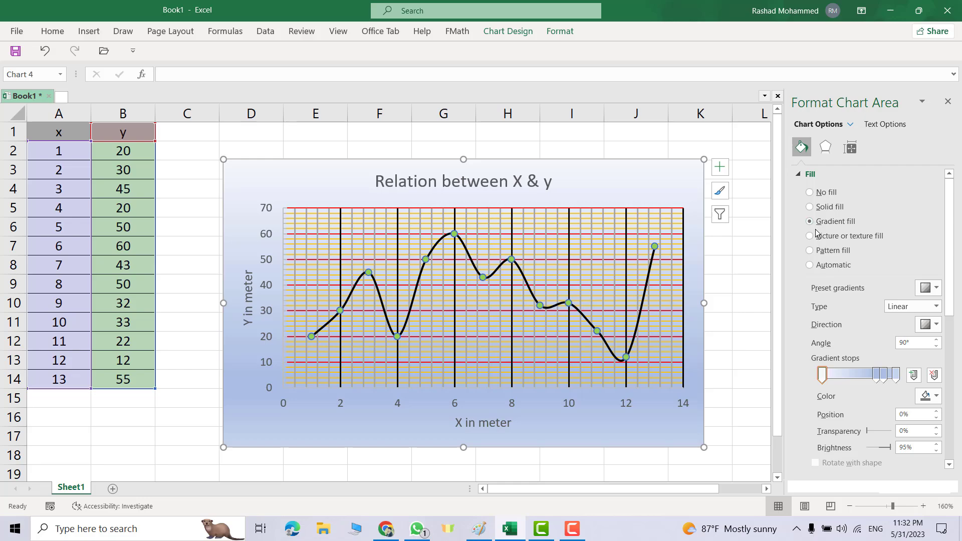
pyautogui.click(810, 236)
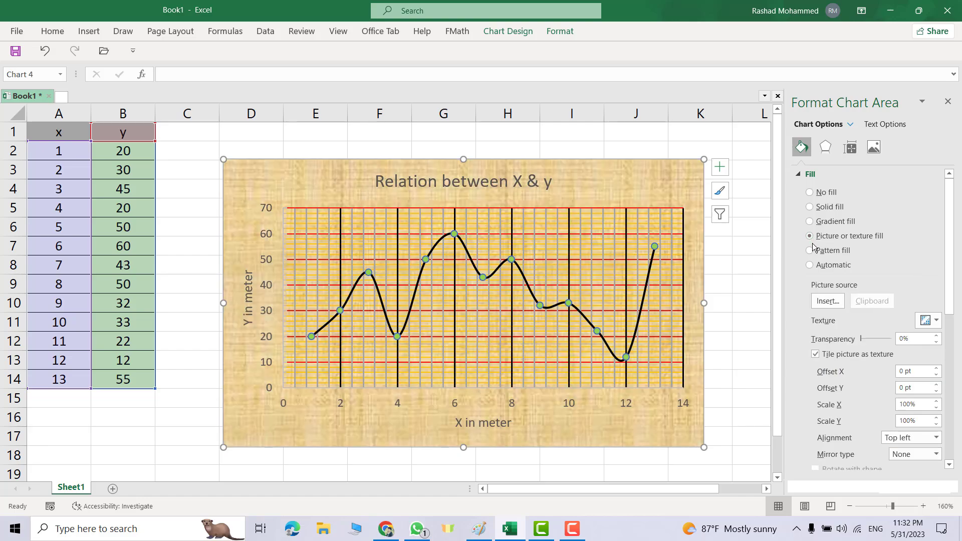
pyautogui.click(810, 250)
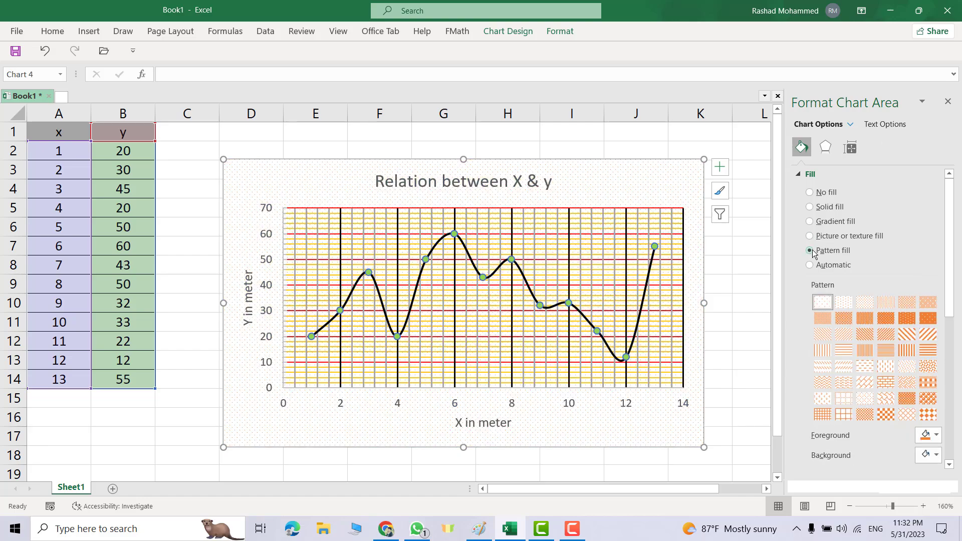
pyautogui.click(886, 335)
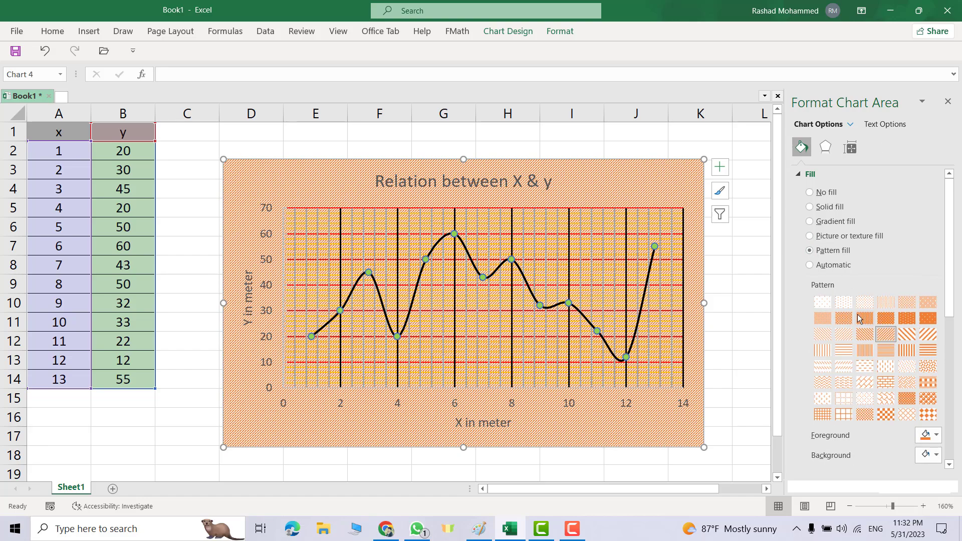
pyautogui.click(600, 144)
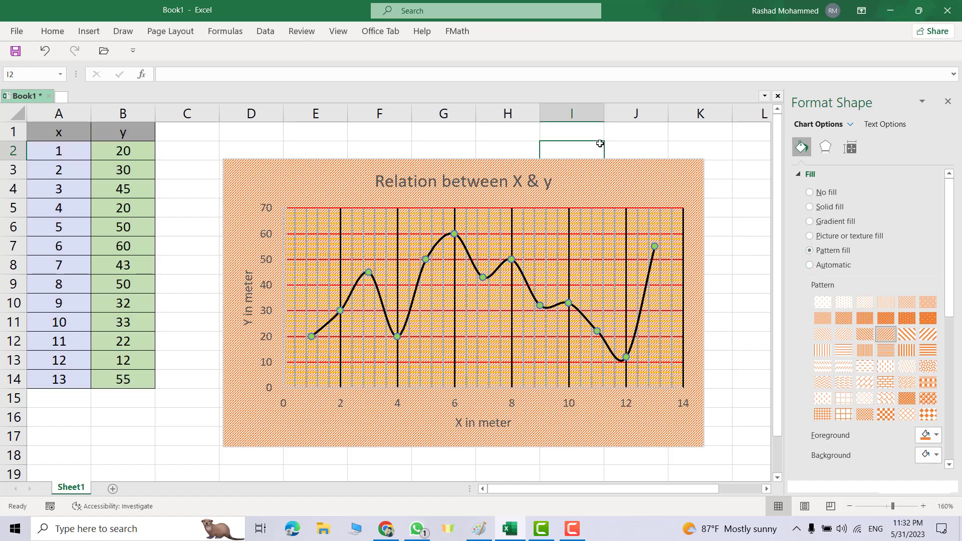